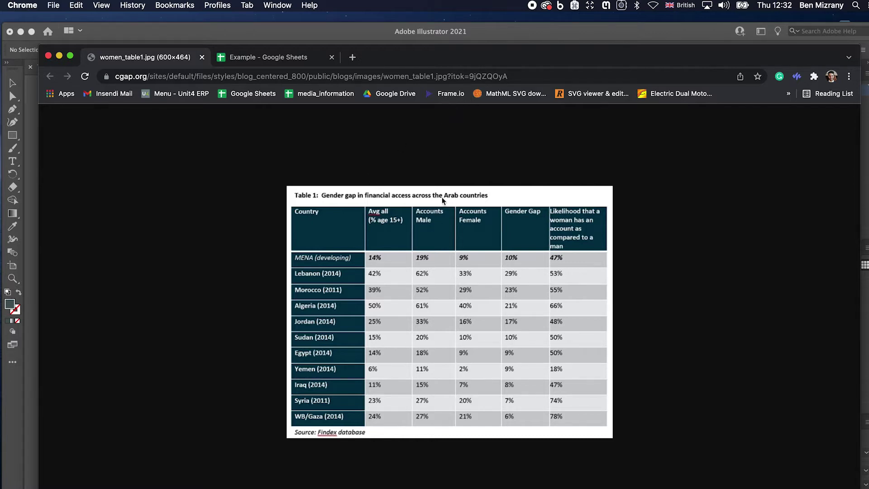
- Select the word table1 in the source image's web address
double_click(437, 77)
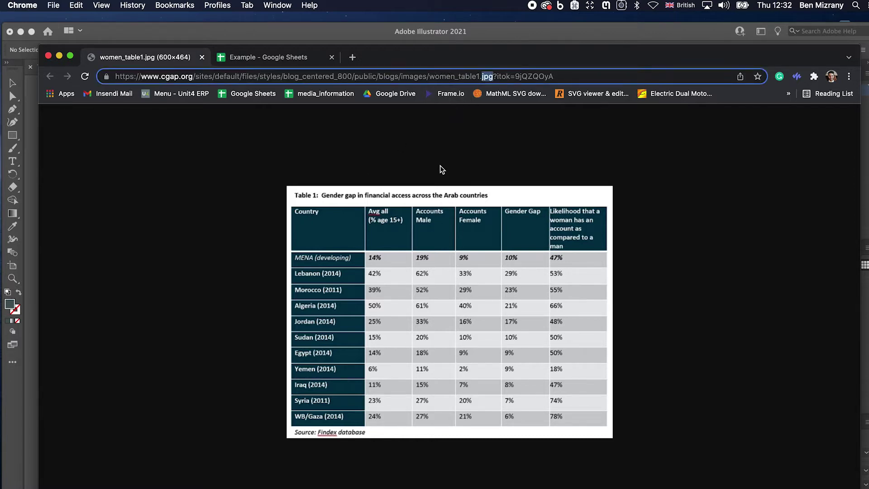
left_click(458, 75)
key("shift+End")
left_click(480, 74, "shift")
- Draw the first dark table cell in Illustrator and duplicate it into a row of three
left_click(410, 30)
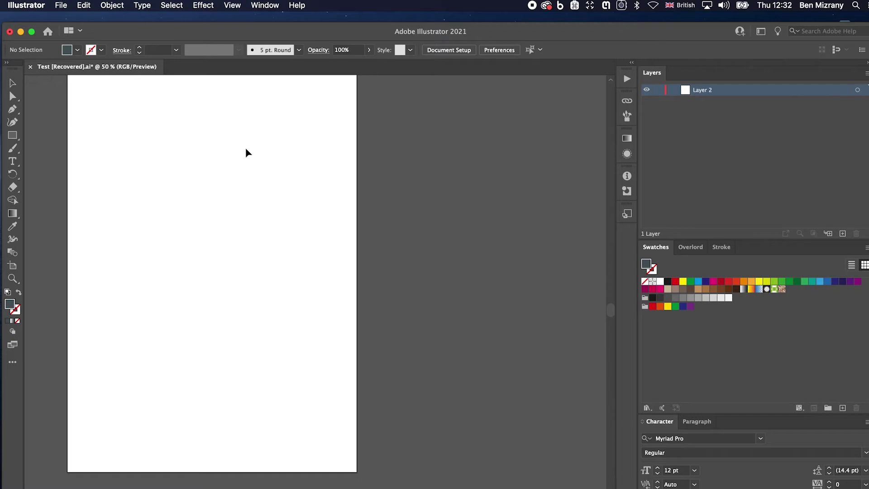
scroll(240, 154, "up", 2)
scroll(237, 155, "down", 1)
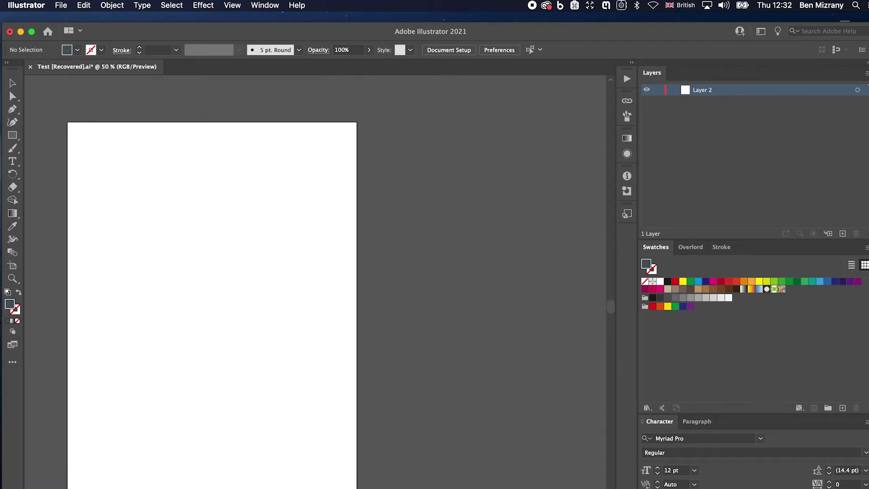
left_click(12, 134)
mouse_move(84, 169)
left_mouse_down()
mouse_move(131, 182)
mouse_move(183, 180)
mouse_move(172, 180)
left_mouse_up()
key("v")
key("ctrl+d")
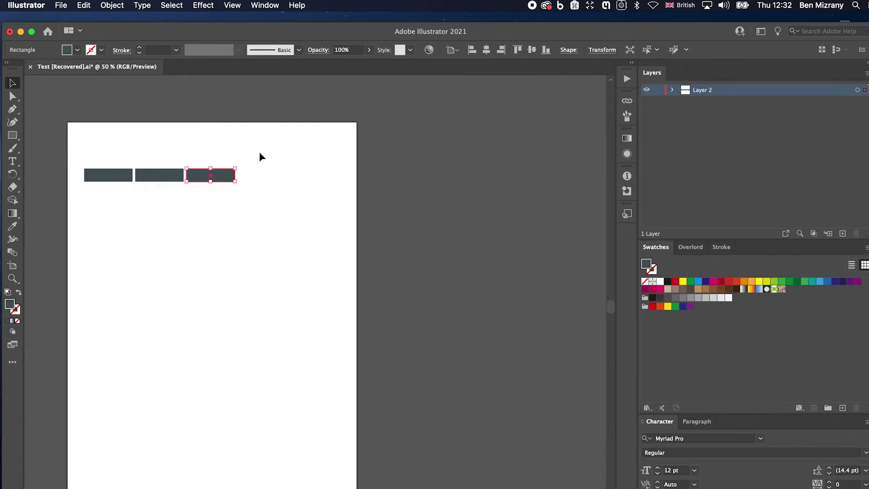
- Extend the row to six cells and duplicate it downward into twelve rows
left_click_drag(261, 151, 86, 188)
left_click_drag(109, 179, 262, 178)
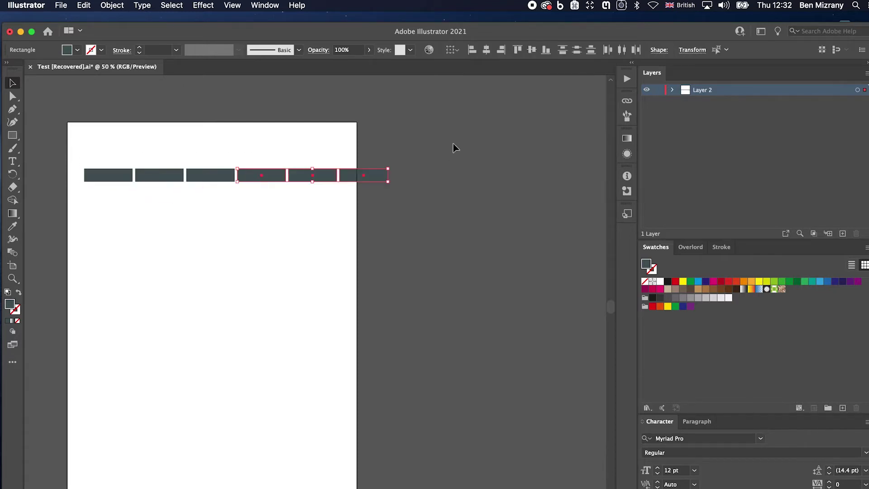
key("ctrl+a")
left_click_drag(100, 178, 96, 259)
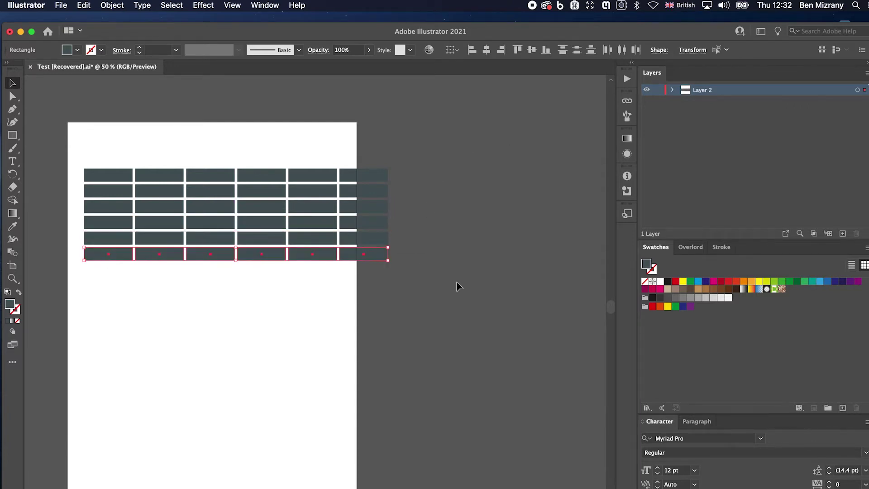
scroll(457, 287, "left", 5)
key("ctrl+a")
left_click_drag(211, 257, 223, 351)
- Fill the body cells outside the first column with light grey
left_click_drag(516, 183, 275, 386)
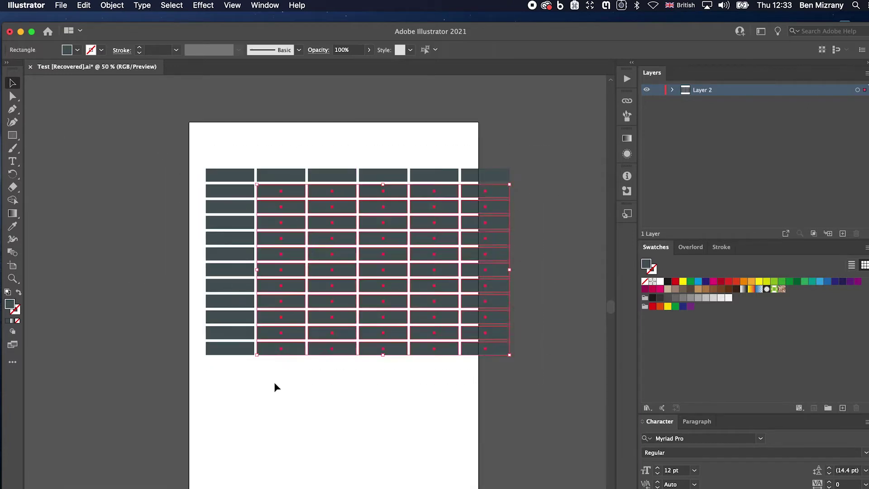
double_click(10, 305)
key("Return")
left_click(338, 396)
scroll(386, 223, "down", 1)
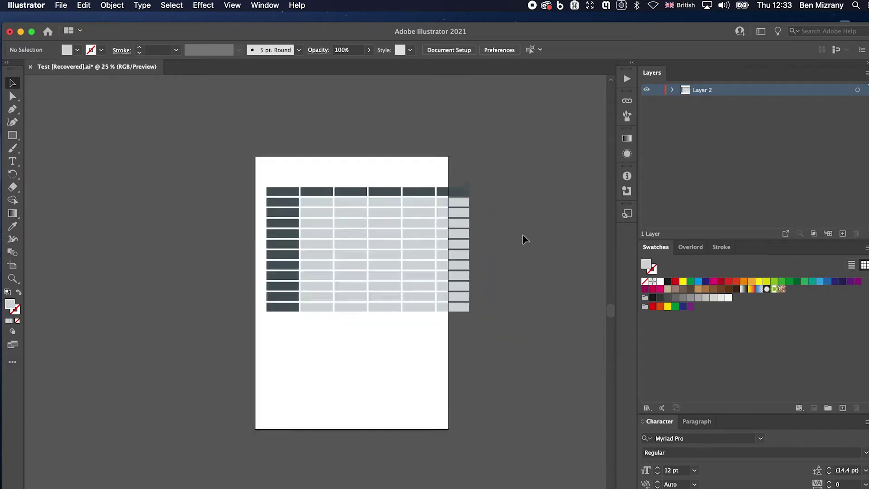
scroll(523, 240, "up", 1)
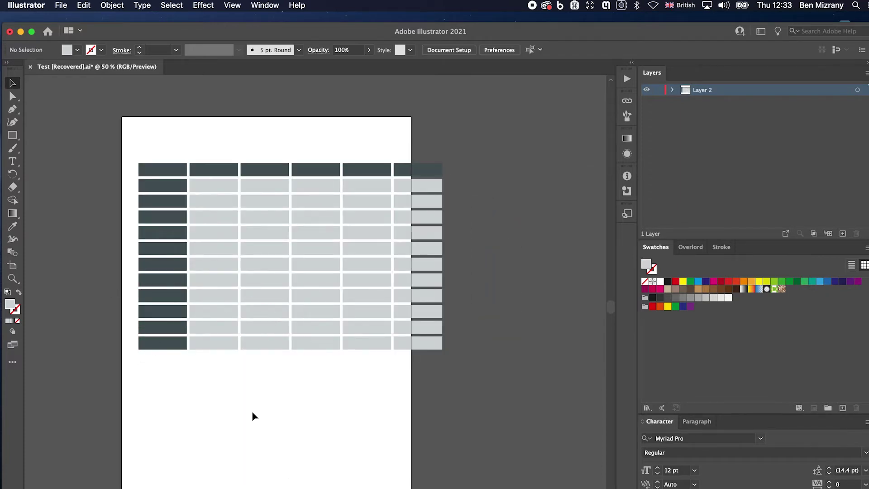
- Try placing text in the first body cell, then undo it
left_click(12, 161)
left_click(145, 180)
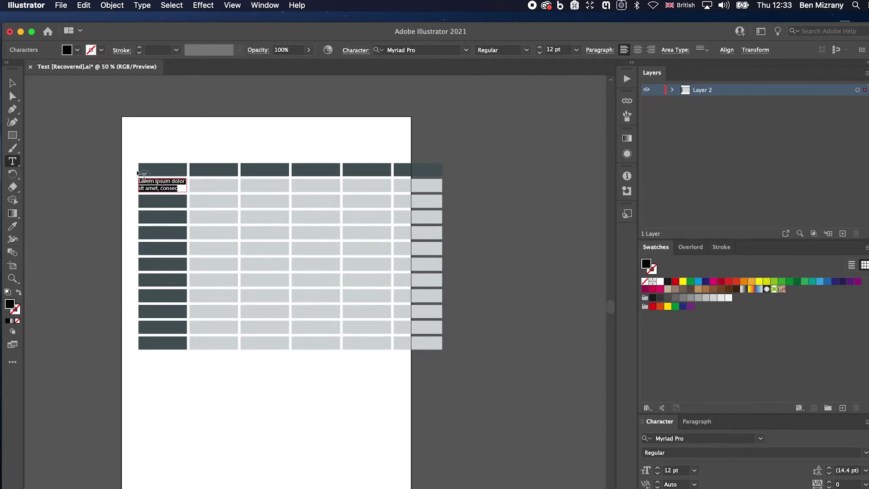
key("BackSpace")
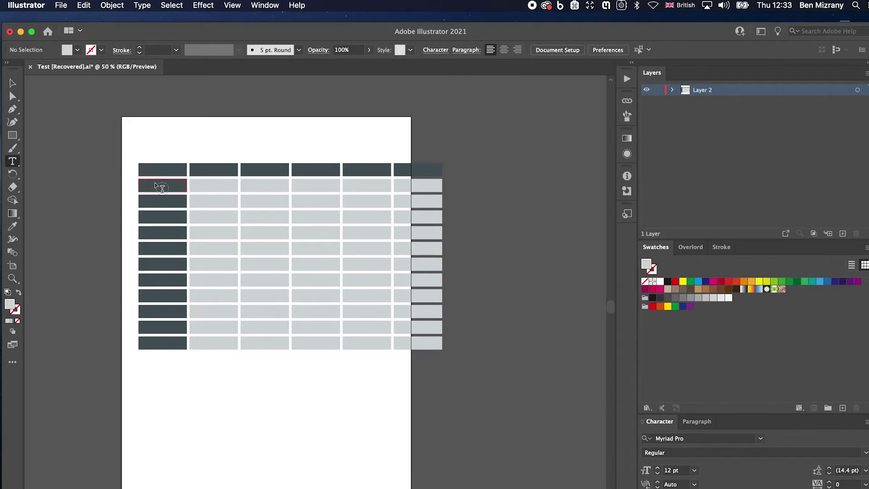
left_click(160, 188)
key("ctrl+z")
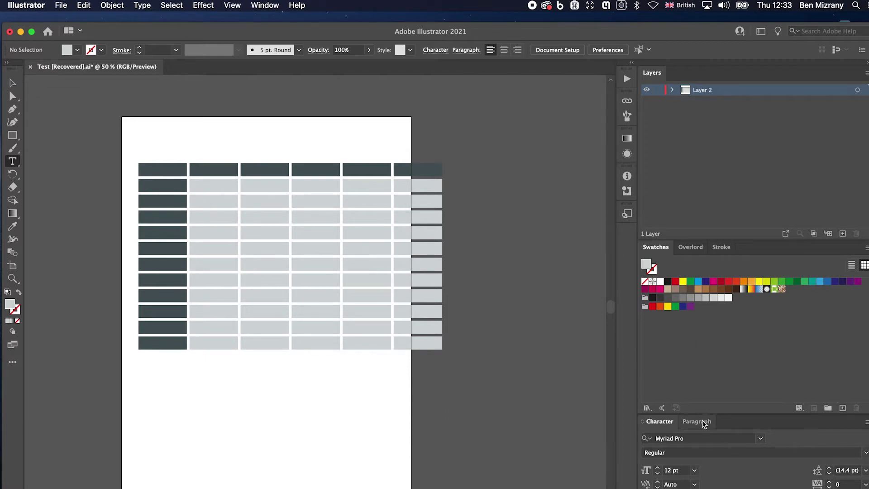
- Place an Overlord text box in the top-left header cell, then delete the whole table and its text
left_click(697, 249)
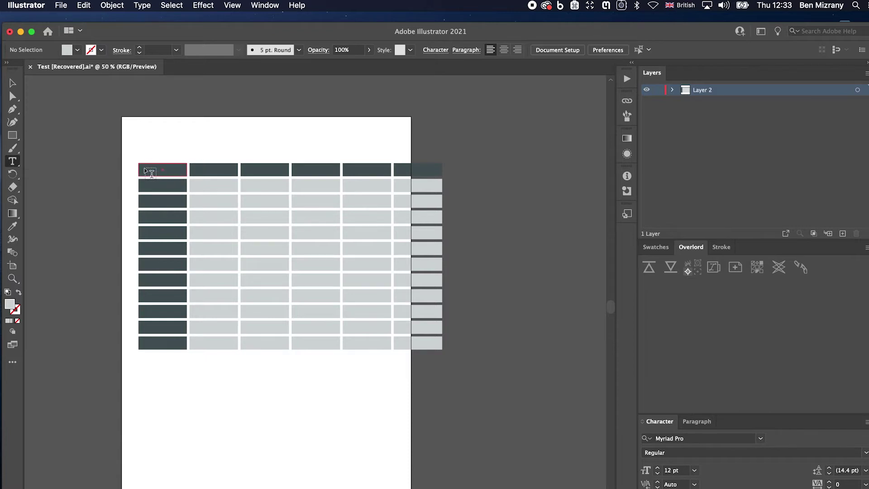
left_click_drag(146, 141, 203, 150)
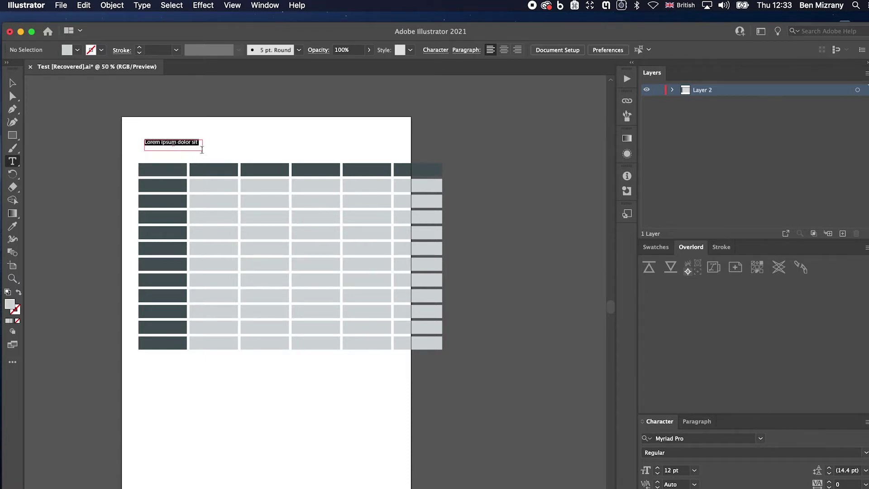
left_click(13, 83)
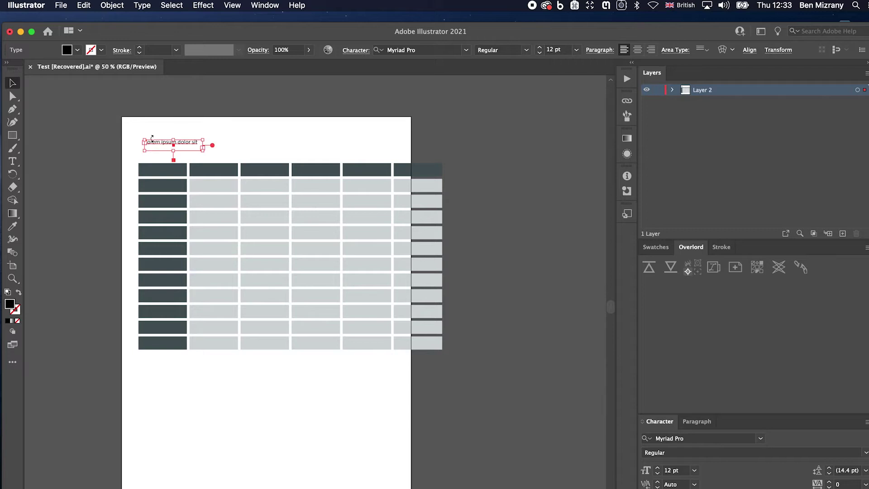
left_click_drag(163, 144, 182, 176)
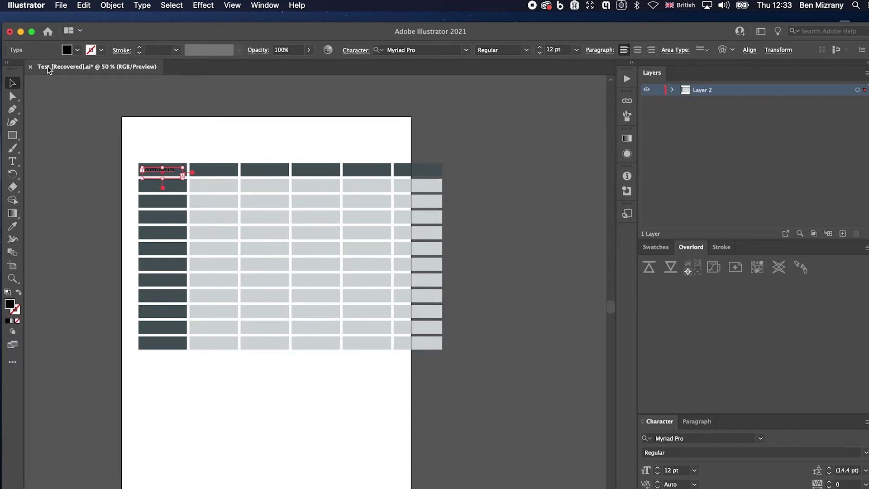
left_click_drag(95, 122, 498, 395)
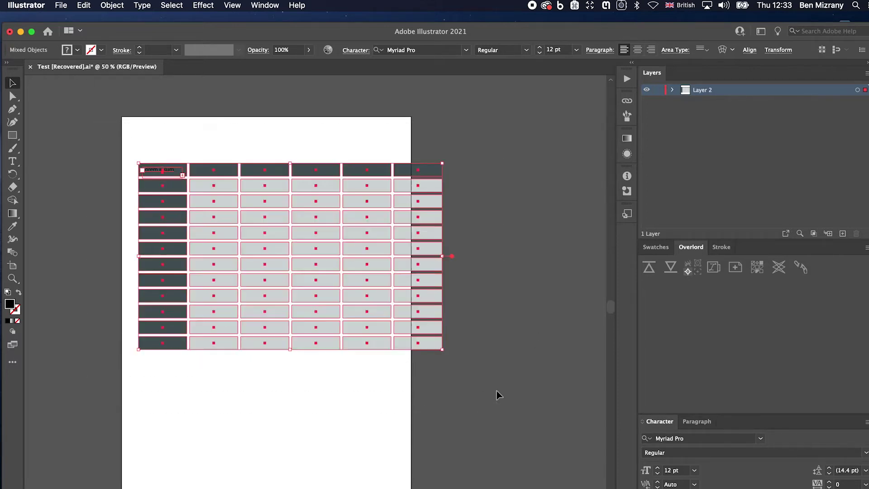
key("Delete")
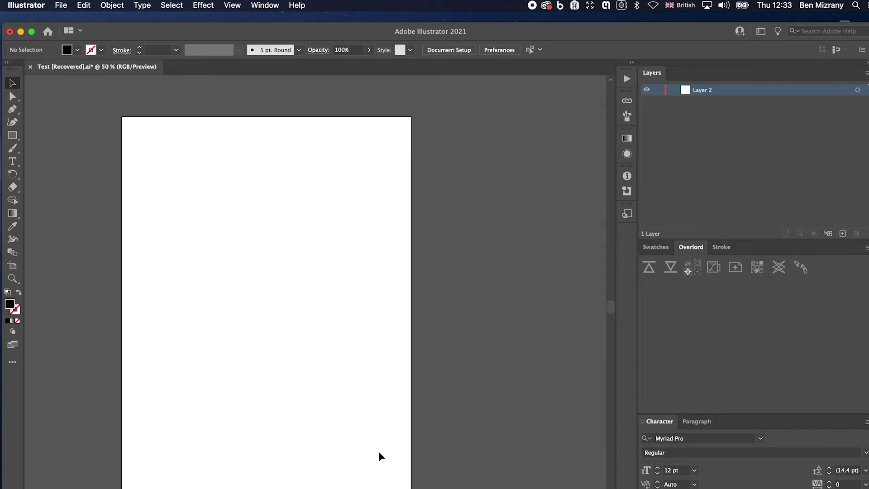
- Screenshot the table image's data columns from Avg all down to the last row
key("super+Tab")
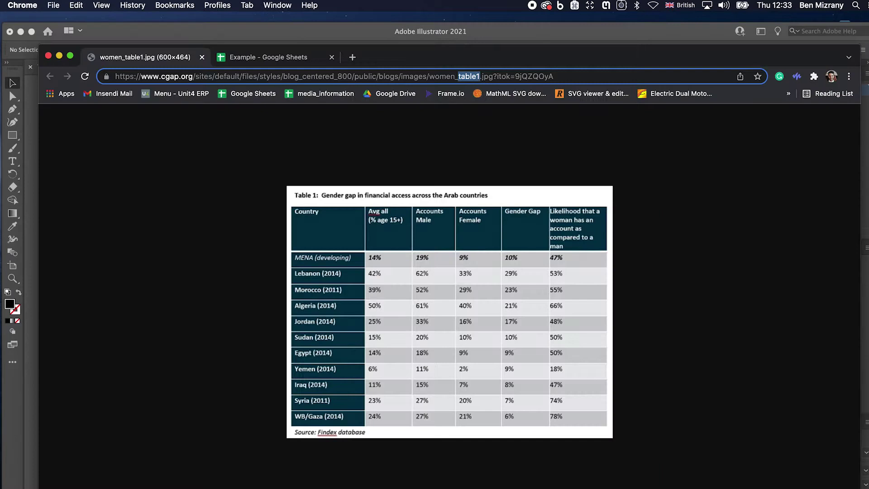
left_click_drag(349, 315, 412, 328)
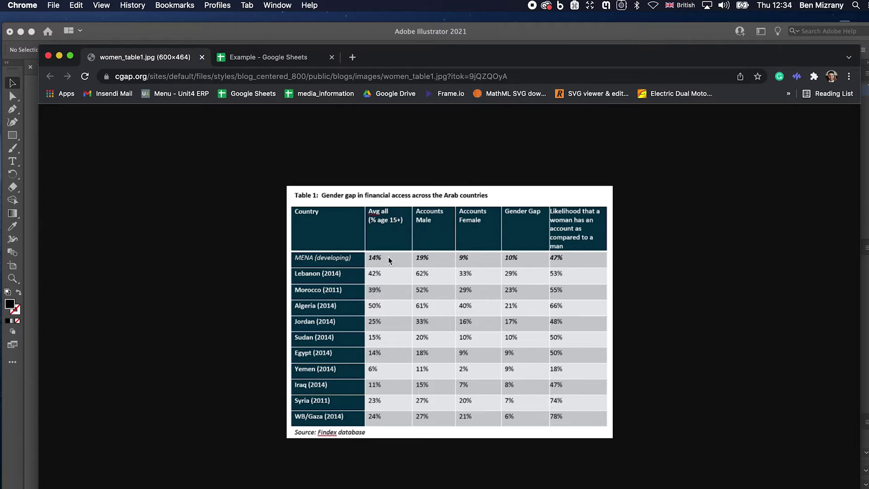
key("super+shift+4")
left_click_drag(367, 204, 413, 434)
- Paste the captured Avg all values into a new sheet of the Example spreadsheet
left_click(286, 58)
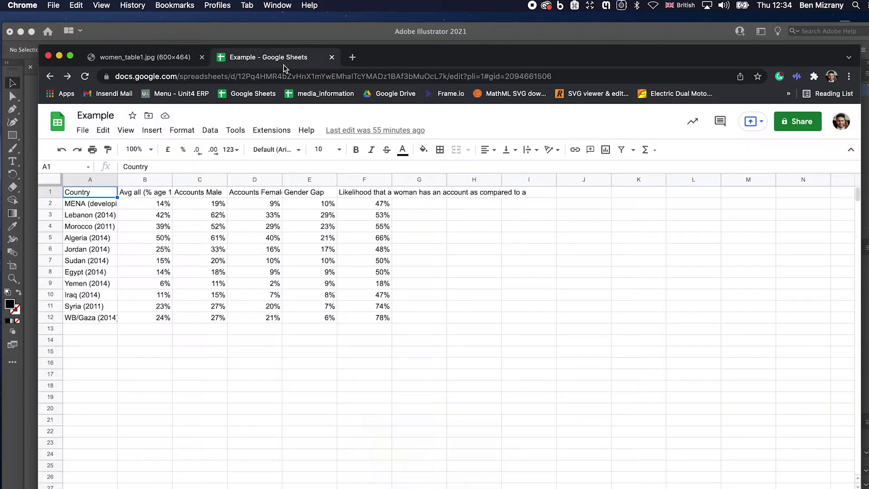
key("shift+F11")
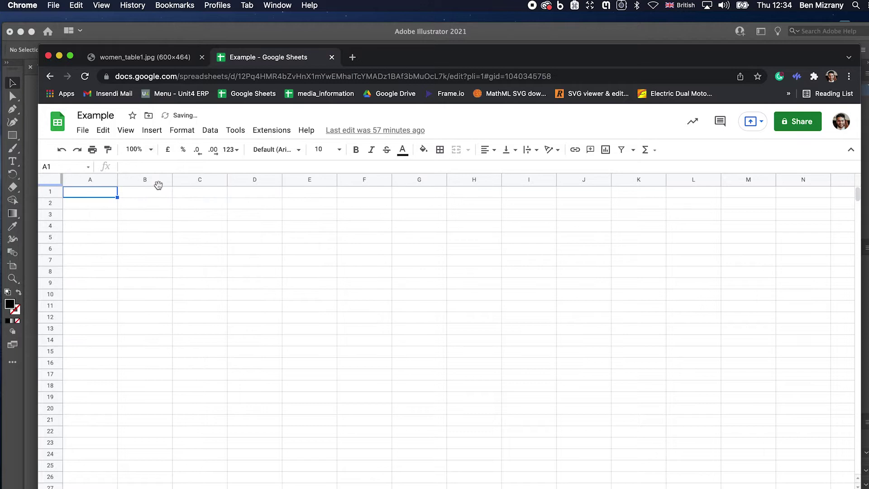
key("super+v")
left_click(142, 214)
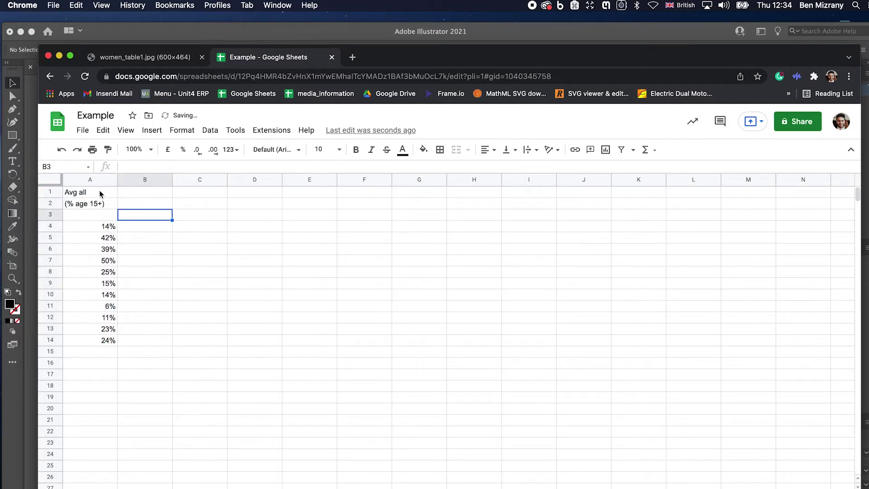
- Make A1 read 'Avg all (% age 15+)' and clear the separate (% age 15+) cell
left_click(78, 206)
double_click(101, 199)
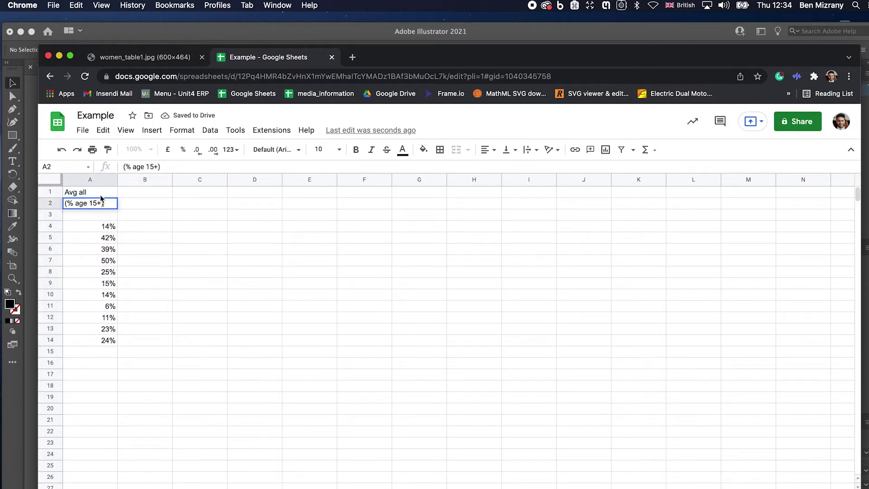
left_click_drag(98, 203, 26, 206)
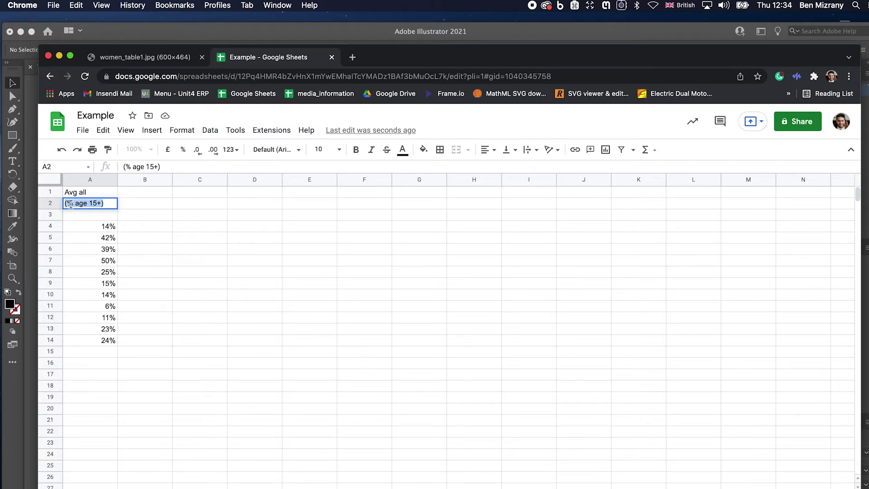
key("BackSpace")
double_click(100, 191)
key("super+v")
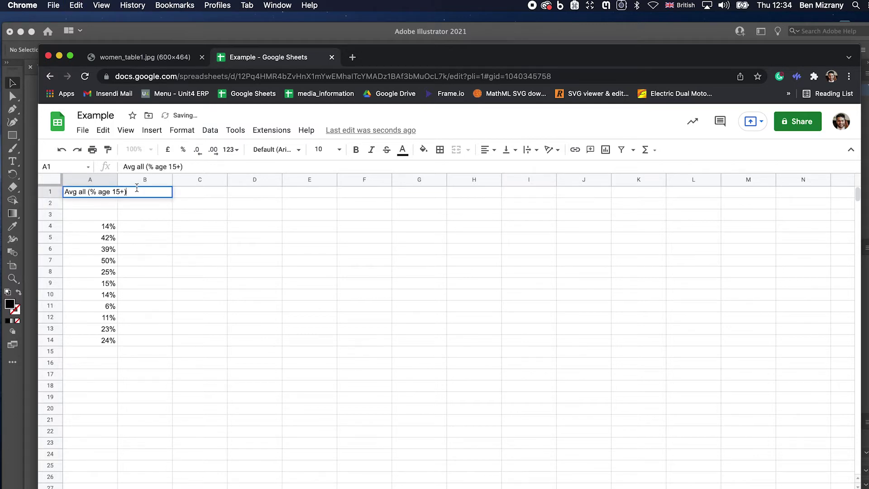
left_click(126, 226)
- Move the percentages from A4:A14 up to start at A2
left_click_drag(89, 230, 86, 339)
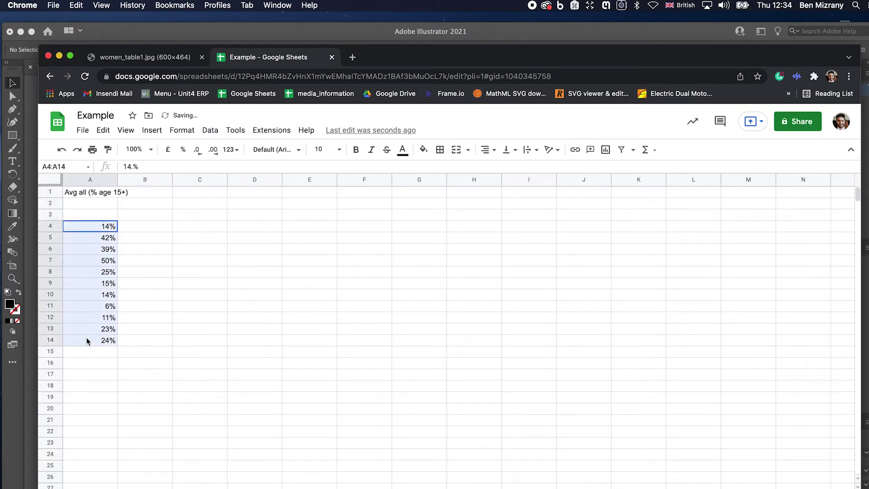
key("super+c")
key("super+z")
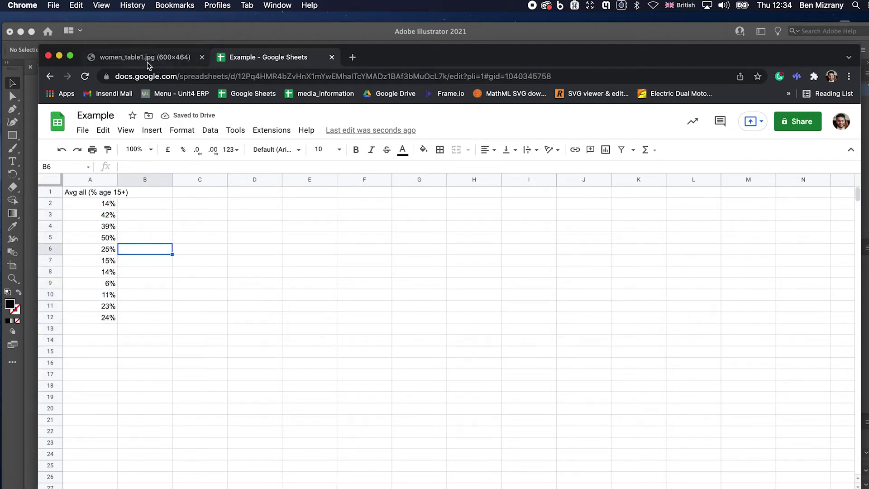
- Copy Mathpix's recognised gender-gap table from the source image as TSV
left_click(172, 57)
left_click(606, 5)
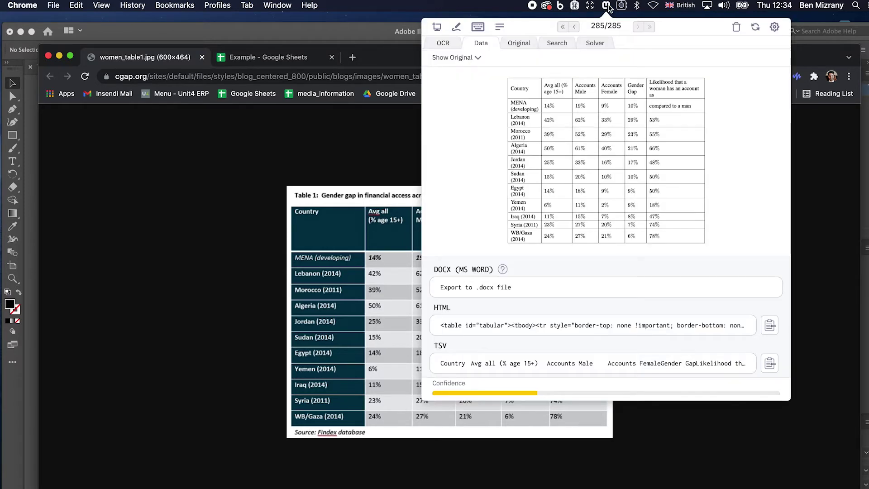
left_click(774, 27)
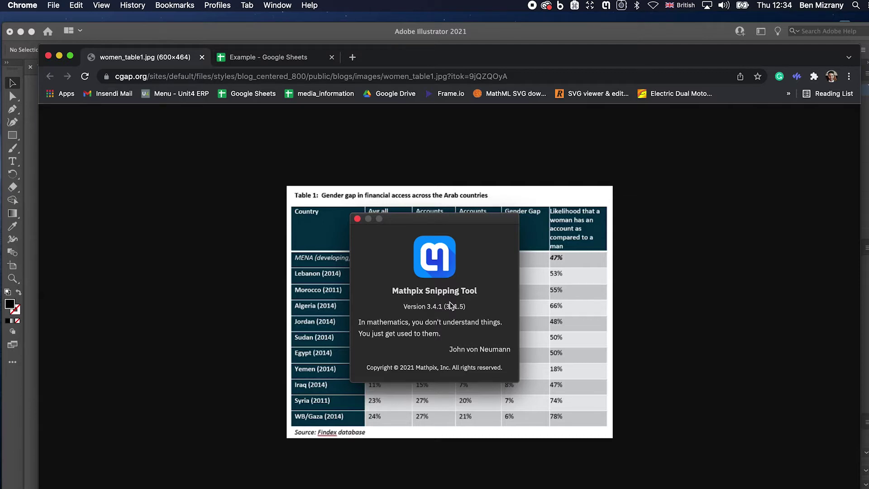
left_click(456, 260)
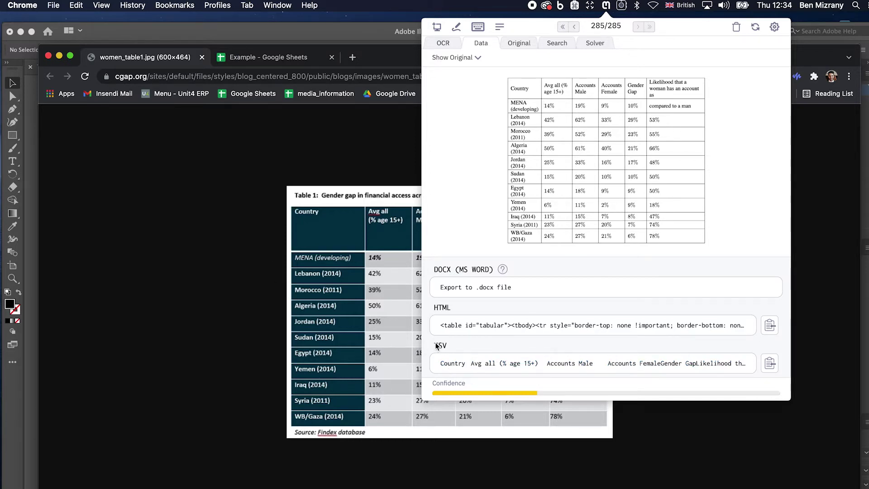
left_click(771, 364)
- Paste the Mathpix table into A1 of the Example sheet and begin correcting F2
left_click(254, 59)
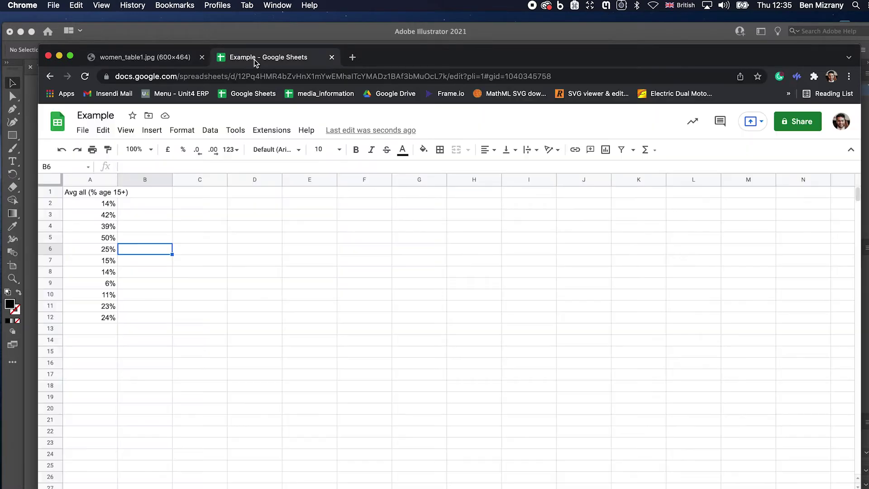
key("ctrl+a")
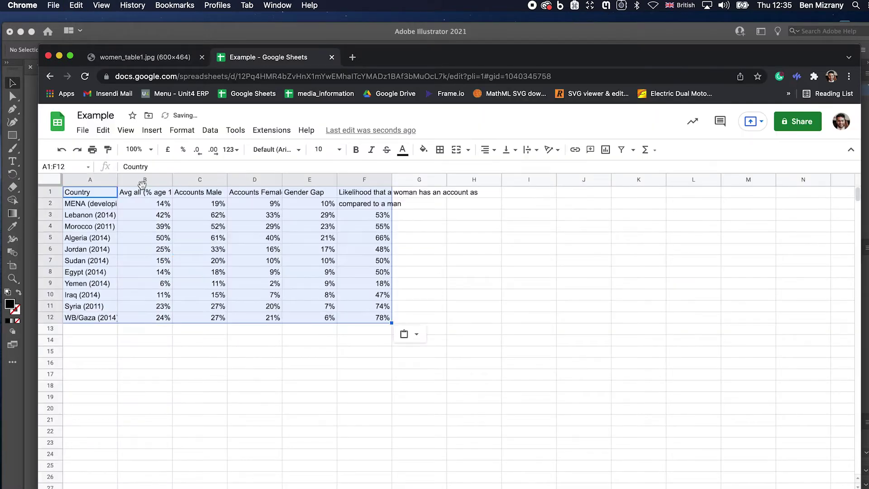
key("ctrl+v")
left_click(421, 209)
key("Left")
- Enter 47% as the MENA likelihood value in F2
type("47")
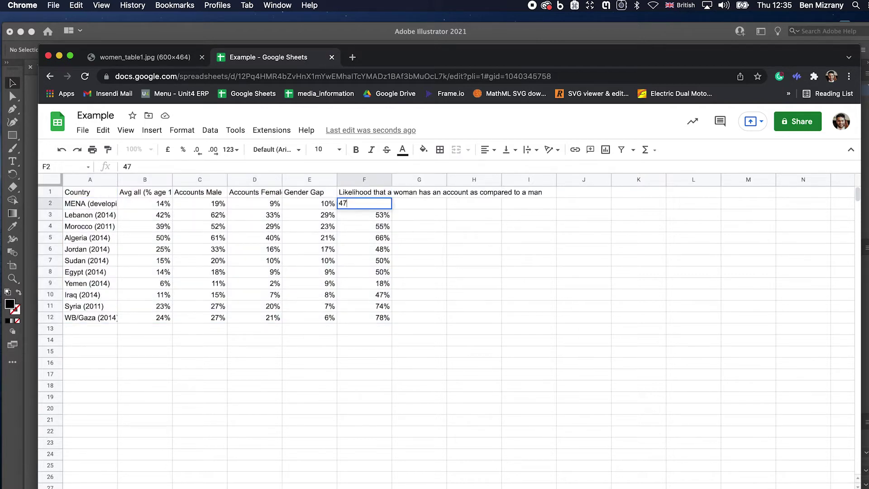
type("%")
left_click(713, 355)
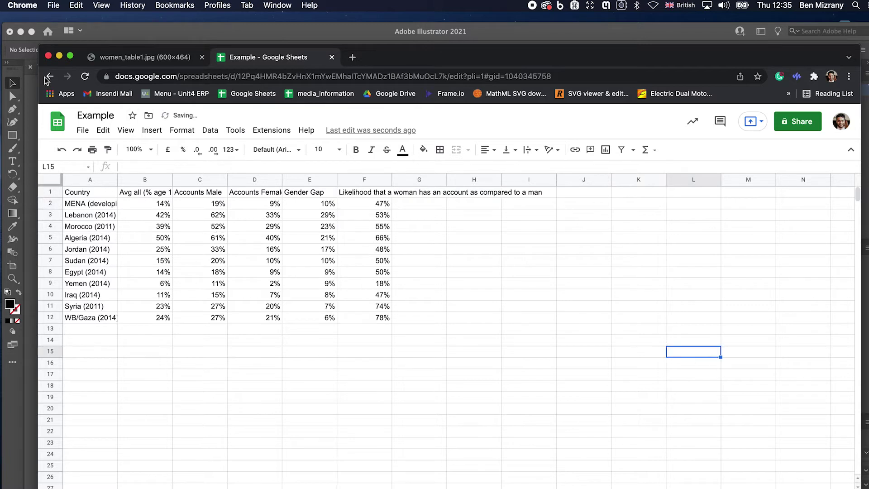
key("alt+Down")
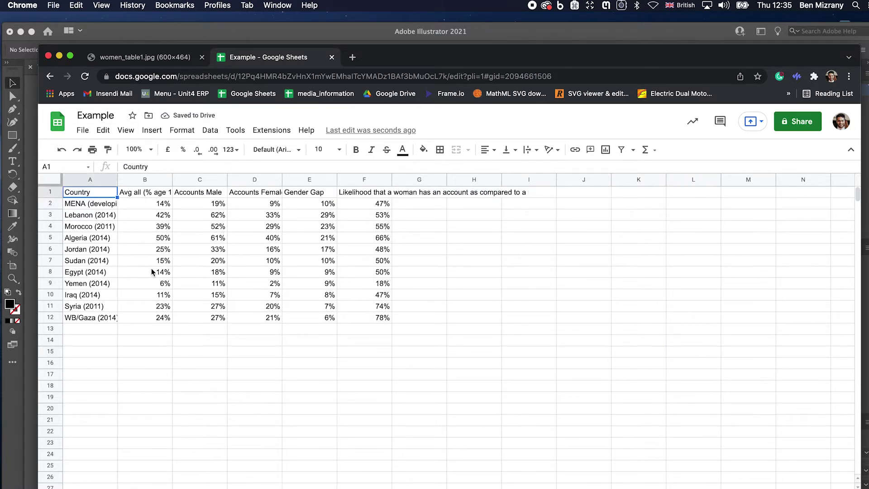
- Download the sheet as a comma-separated values (.csv) file, then return to Illustrator
left_click(82, 131)
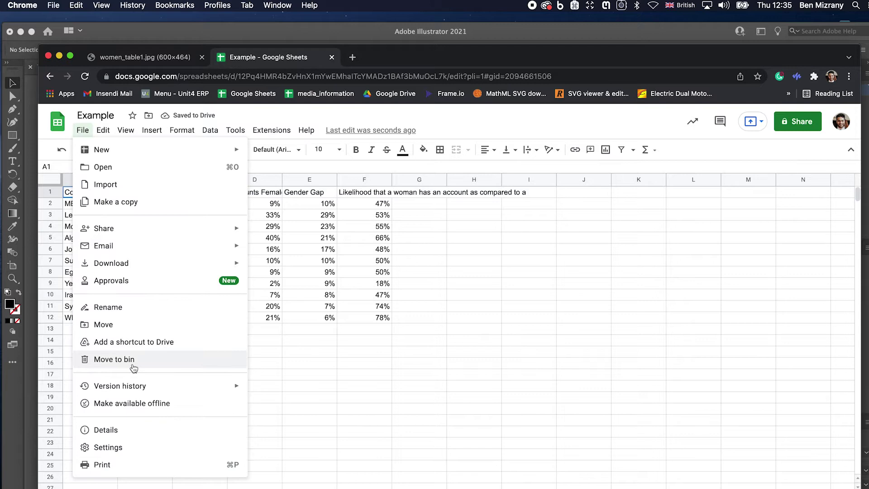
mouse_move(168, 261)
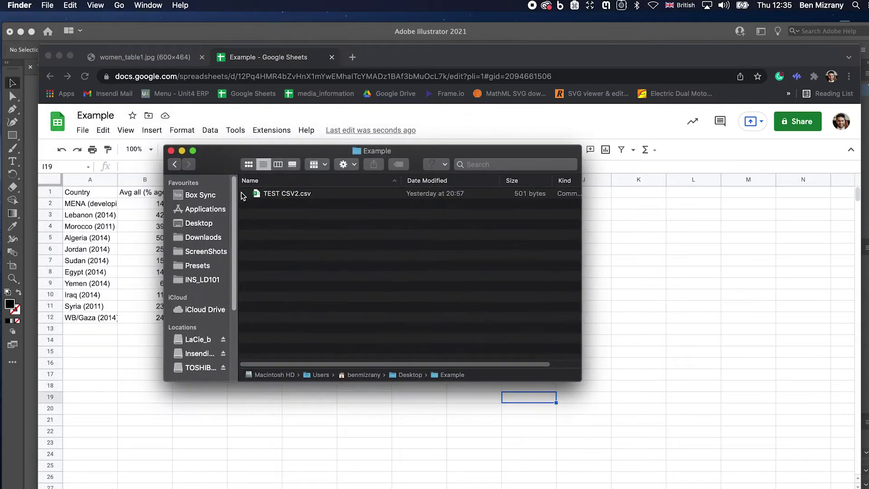
key("super+Tab")
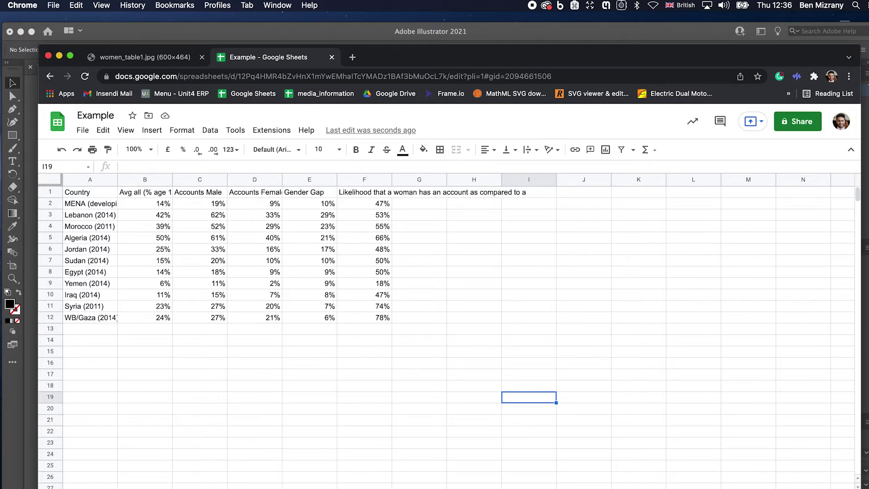
key("super+Tab")
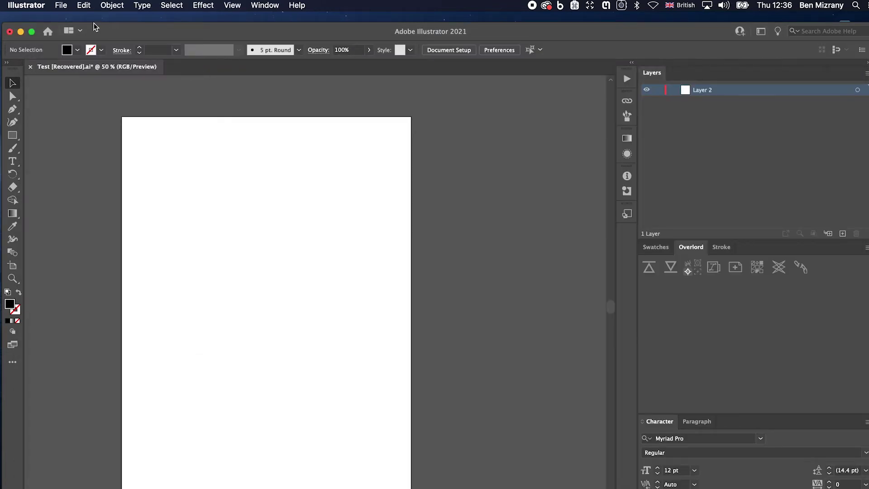
- Run the Table_Maker script from File > Scripts
left_click(67, 6)
mouse_move(149, 204)
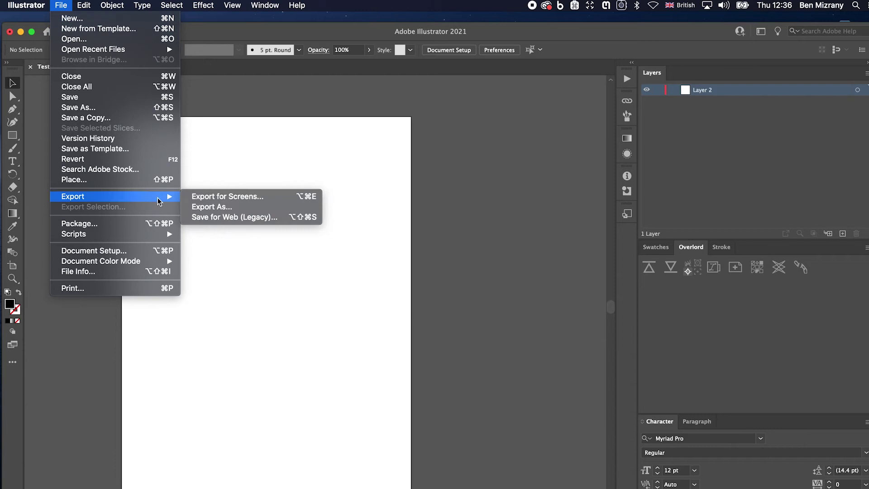
mouse_move(163, 235)
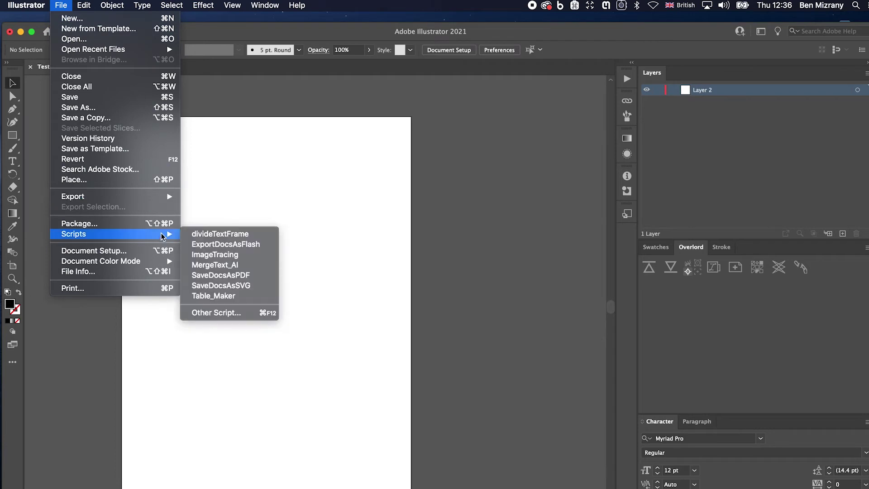
left_click(209, 296)
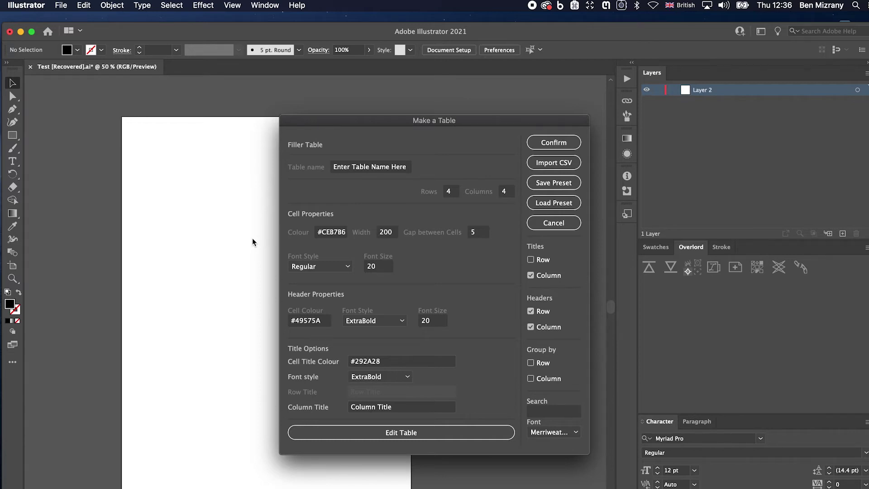
left_click(324, 234)
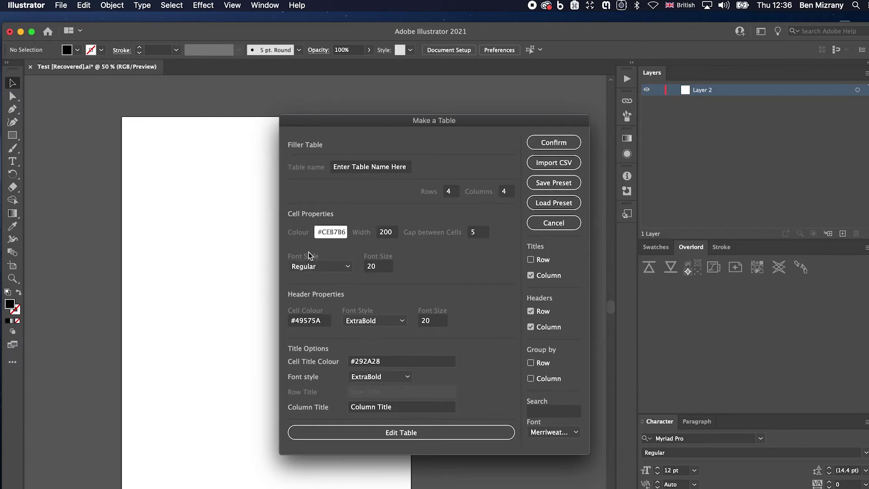
- Set the table font to Roboto with Medium cell font style
left_click(548, 412)
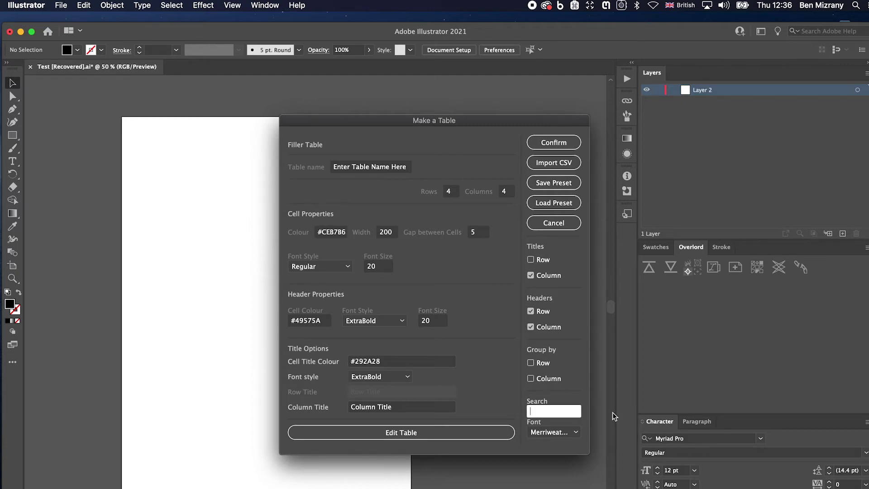
type("Robo")
key("Tab")
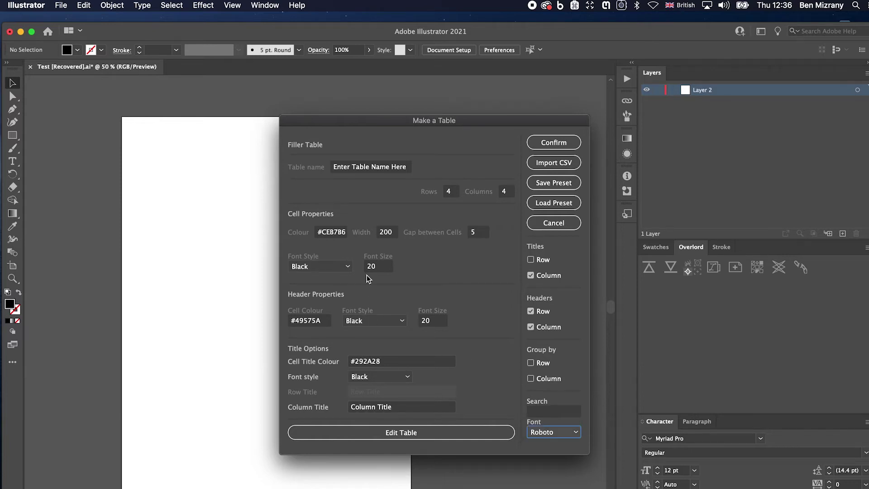
left_click(344, 265)
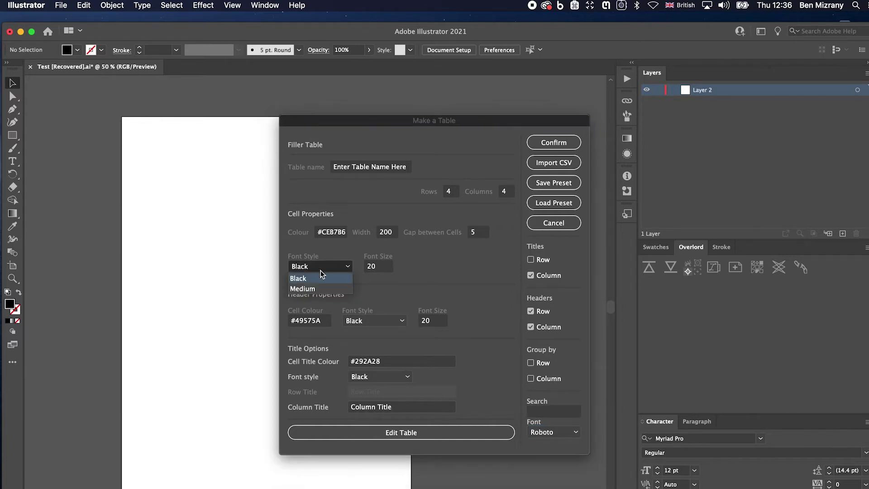
left_click(302, 289)
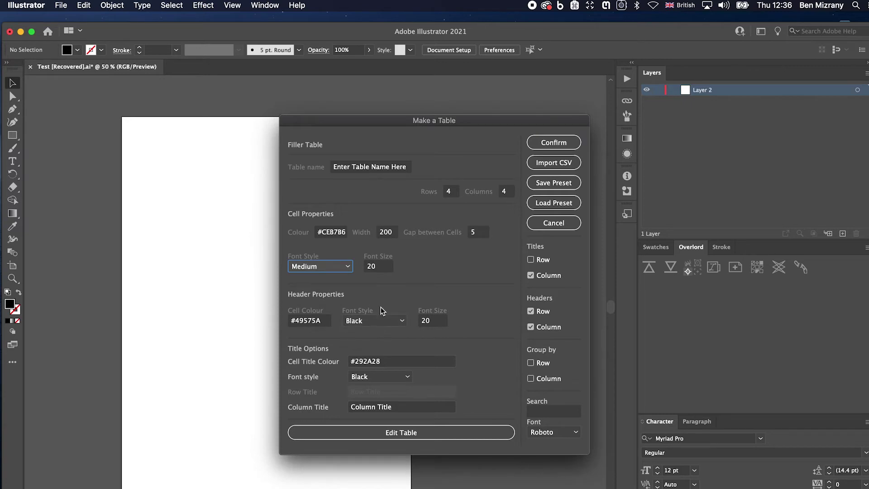
- Select the Column Title placeholder text and bring up the source table image in Chrome
left_click(409, 406)
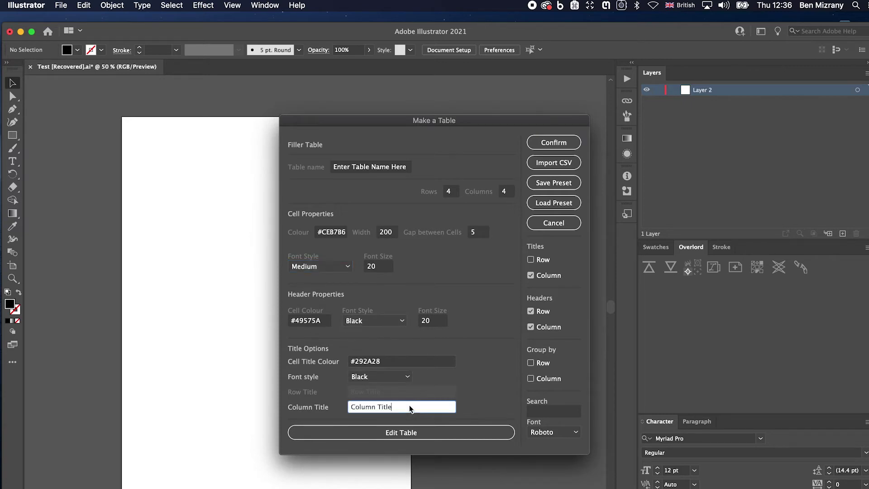
left_click_drag(423, 406, 308, 400)
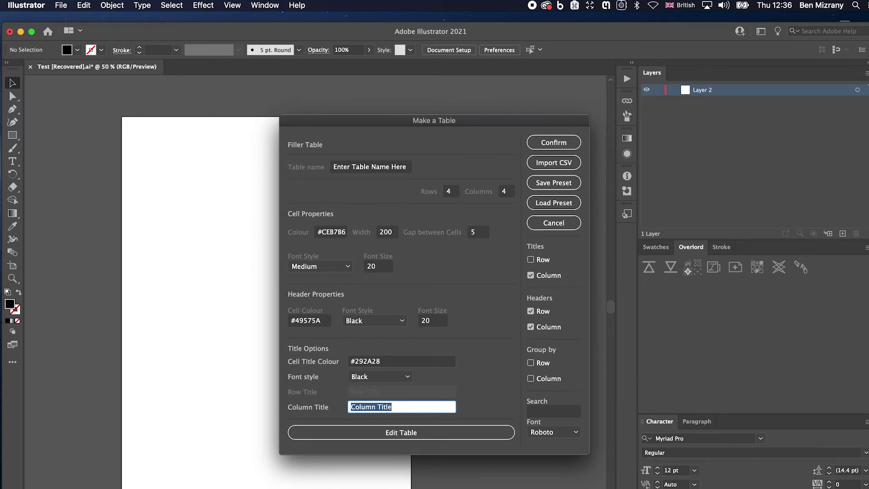
key("super+Tab")
left_click(138, 57)
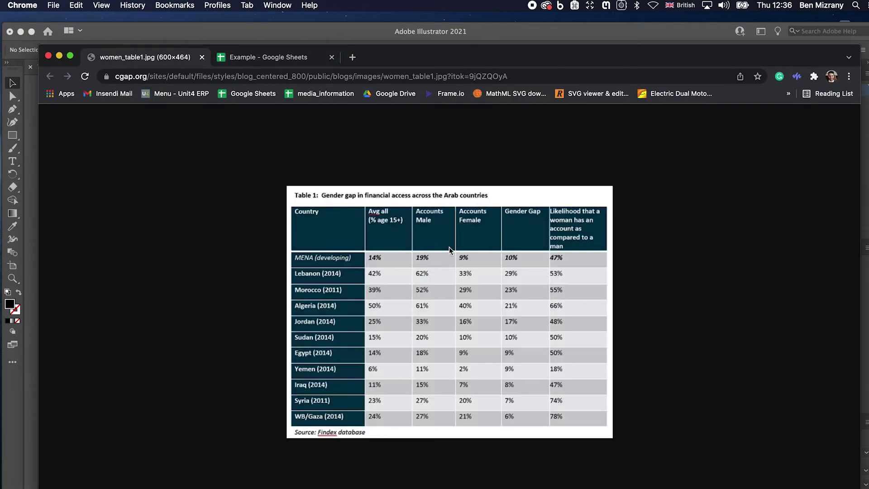
- Capture the heading 'Gender gap in financial access across the Arab countries' and paste it as the Column Title
key("super+shift+4")
left_click_drag(319, 188, 495, 204)
left_click(239, 76)
key("super+v")
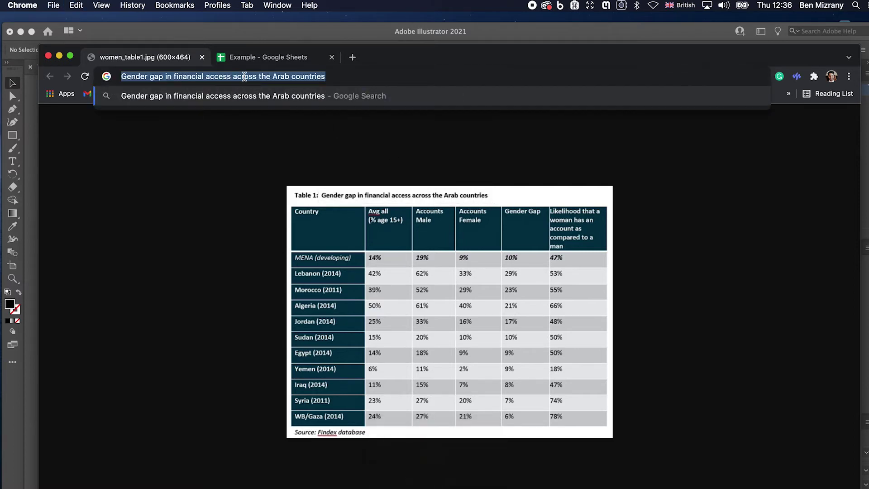
left_click(297, 29)
key("super+v")
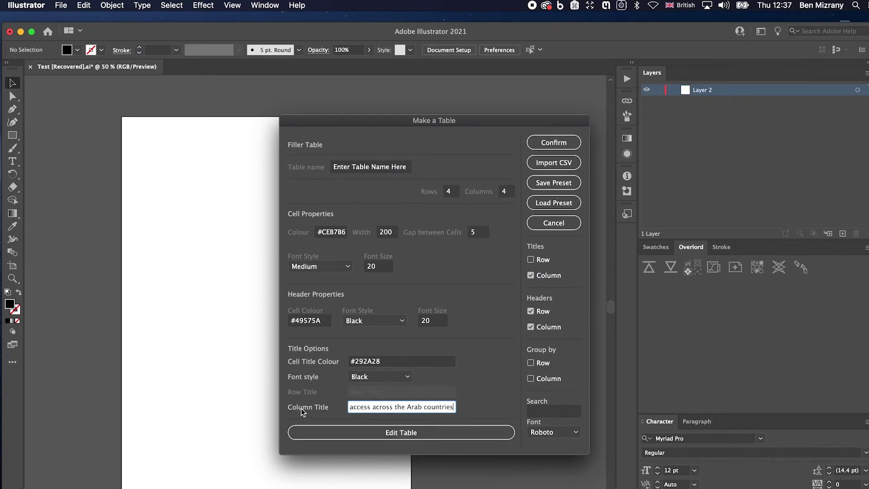
- Turn on the row title and name it Countries
left_click(531, 259)
left_click_drag(396, 390, 310, 387)
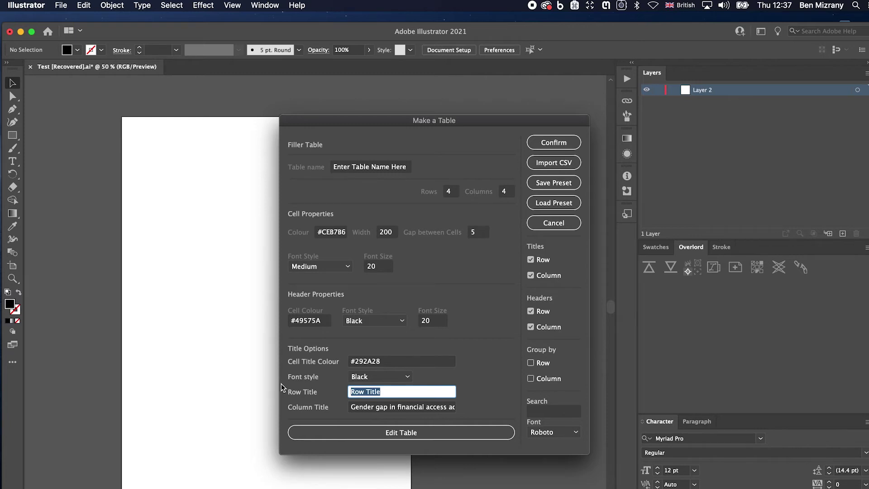
type("Countries")
left_click(389, 360)
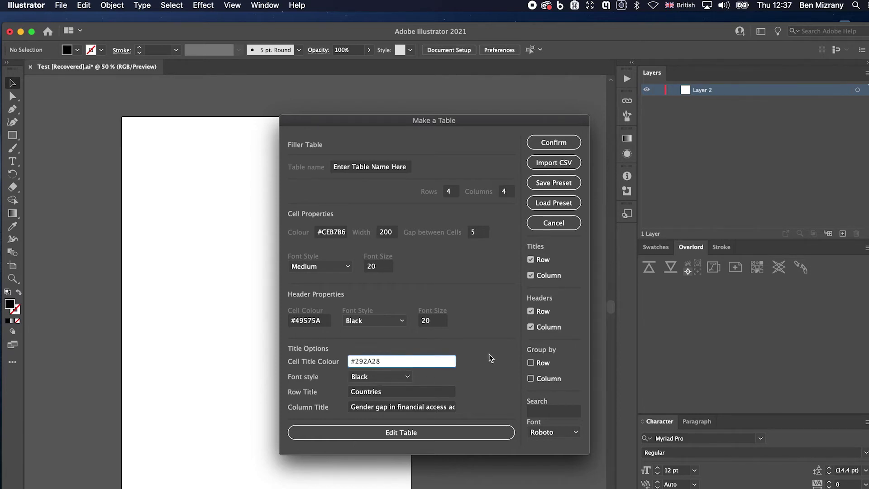
- Import TEST CSV2.csv and generate the table on the artboard
left_click(550, 161)
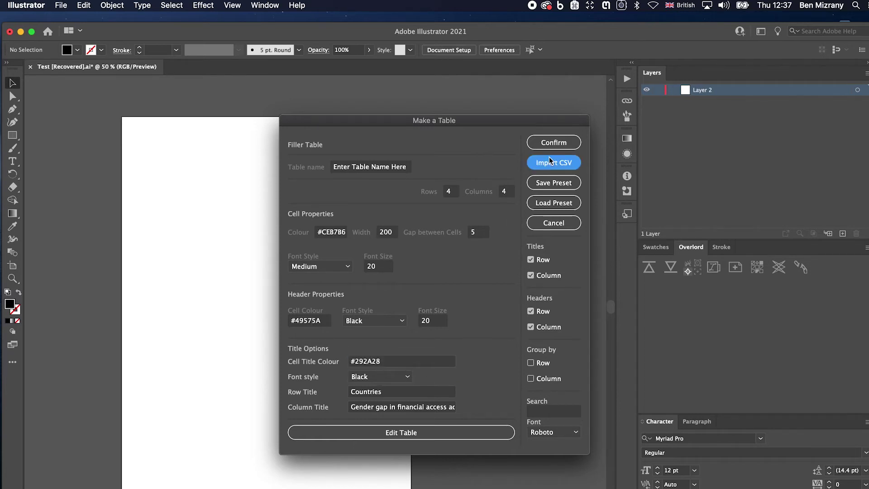
left_click(735, 383)
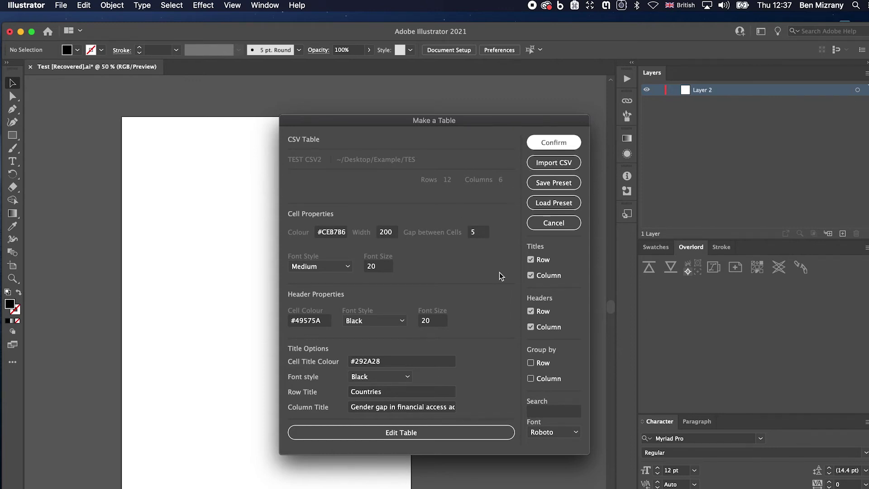
key("Return")
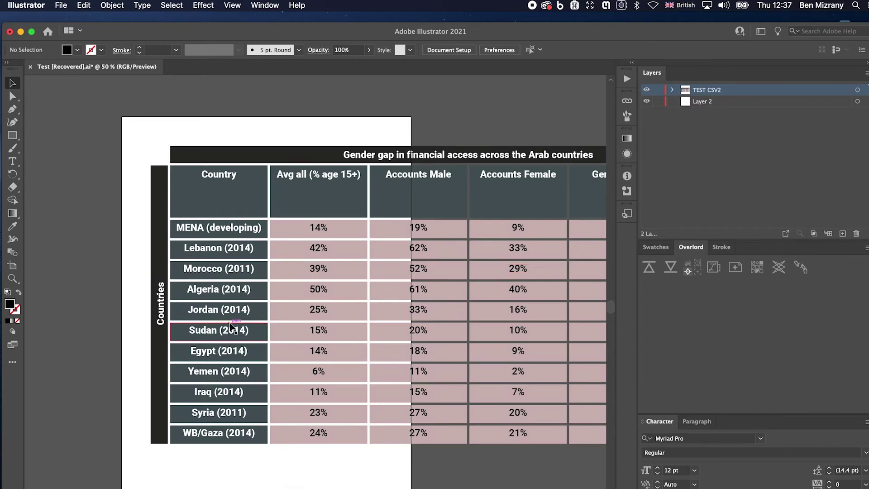
key("super+minus")
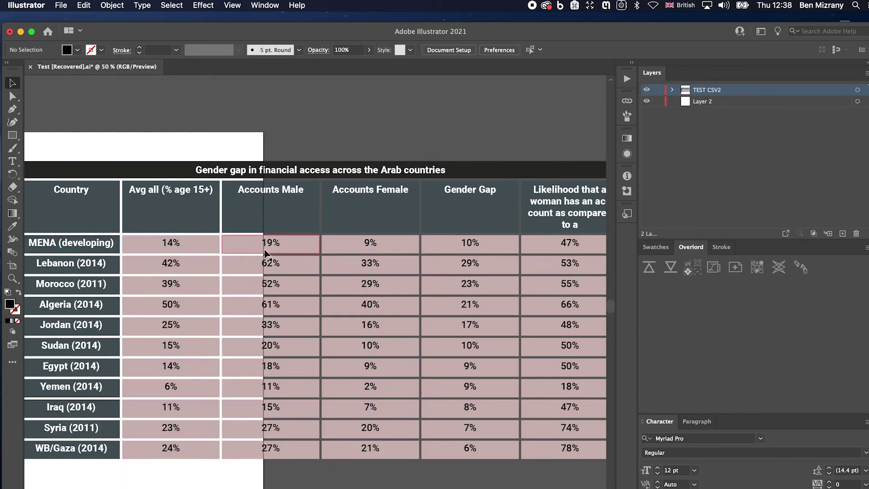
scroll(295, 240, "right", 2)
scroll(482, 207, "up", 1)
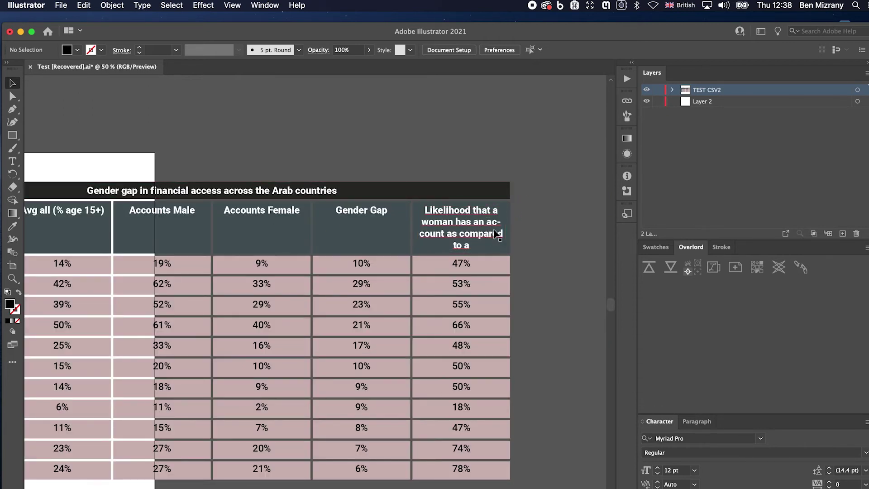
scroll(471, 225, "down", 1)
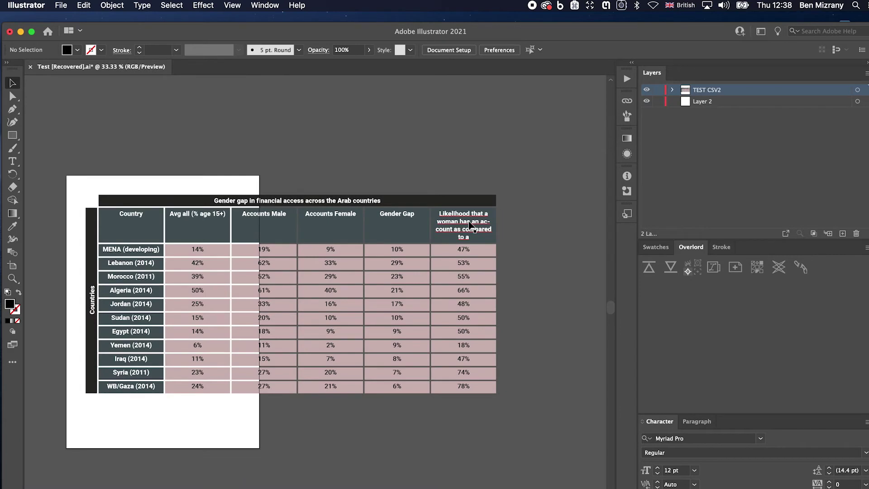
- Relaunch the Table_Maker script in Edit Table mode and move its window off the table
left_click(60, 5)
mouse_move(115, 234)
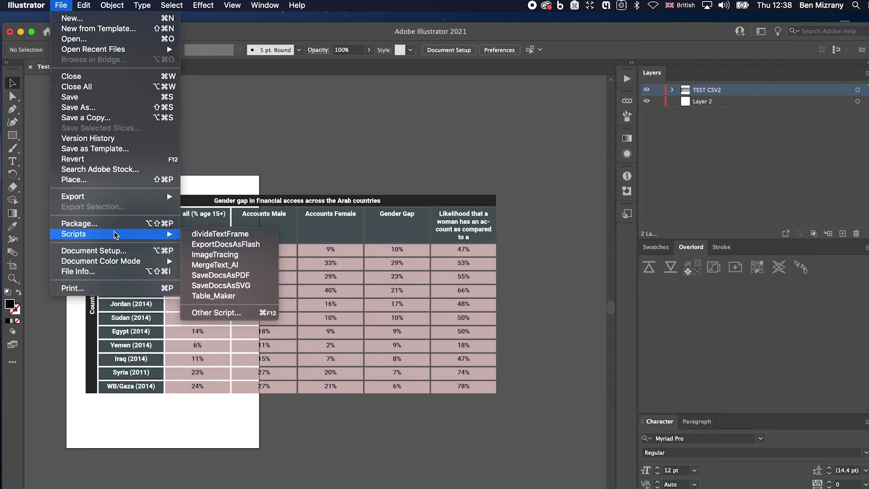
left_click(216, 301)
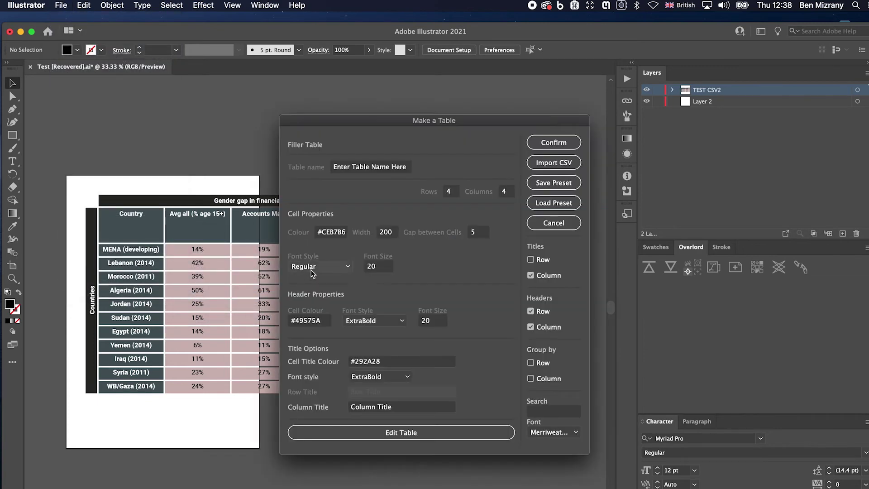
left_click(381, 434)
left_click_drag(409, 232, 322, 83)
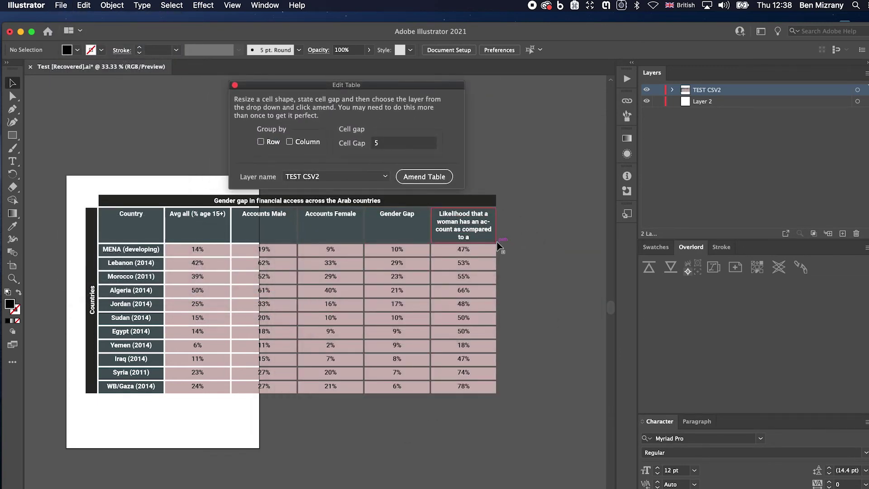
- Widen the Likelihood column and narrow the Avg all column, amending the table after each
left_click(498, 243)
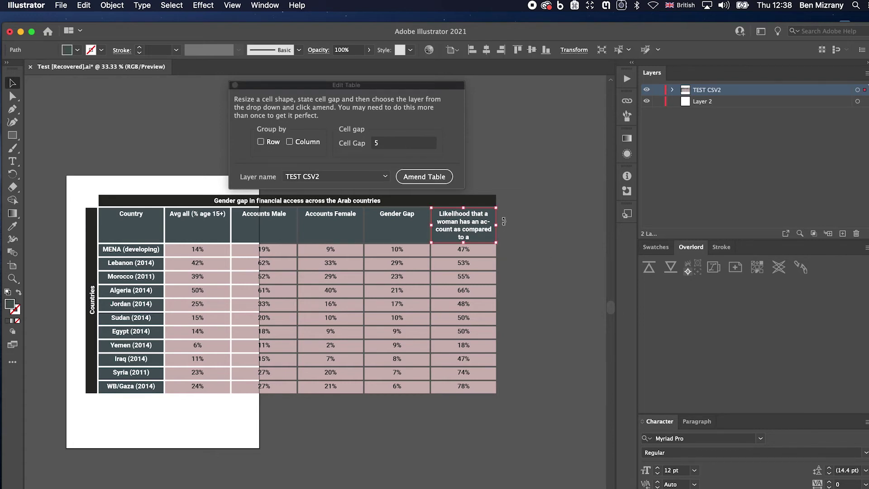
left_click_drag(496, 225, 549, 225)
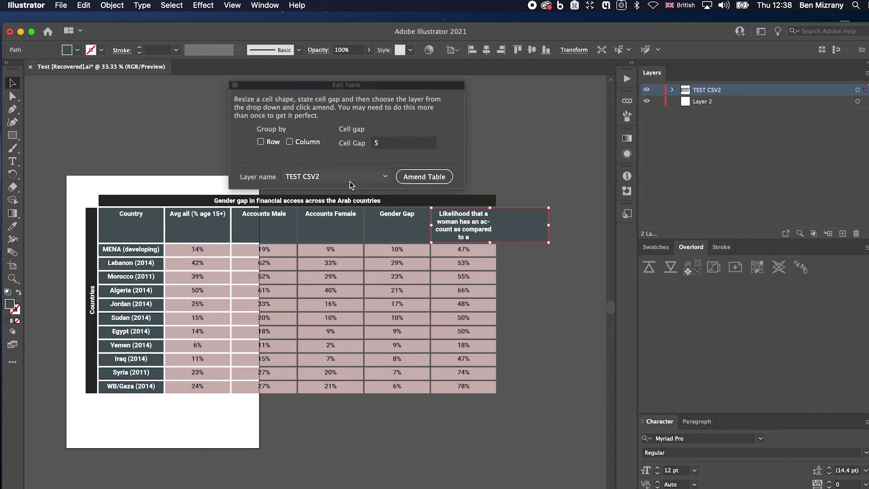
left_click(435, 177)
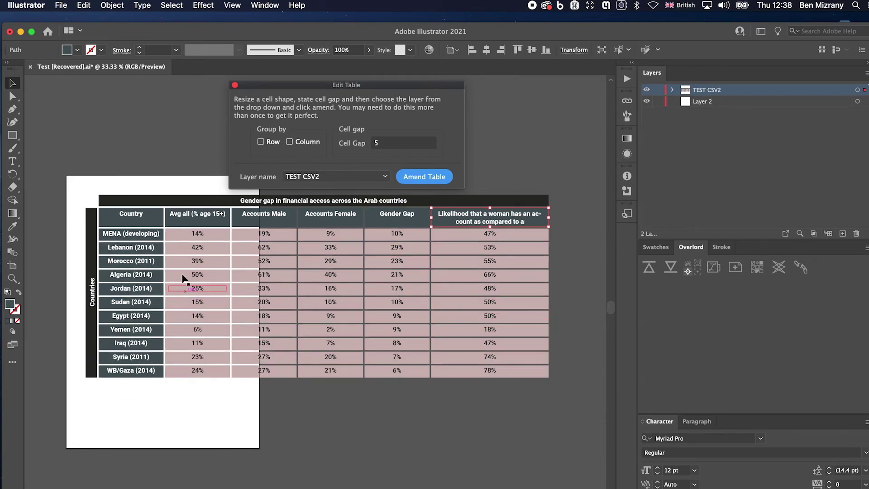
left_click(229, 222)
left_click_drag(231, 220, 197, 221)
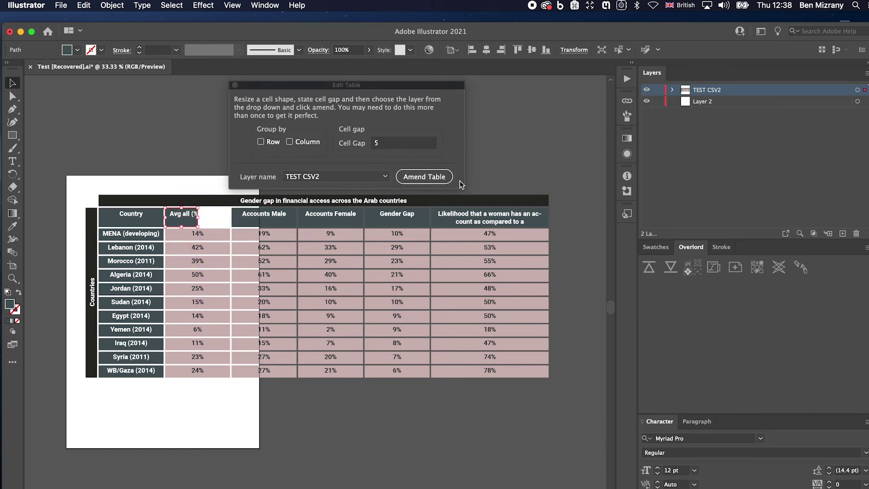
left_click(425, 177)
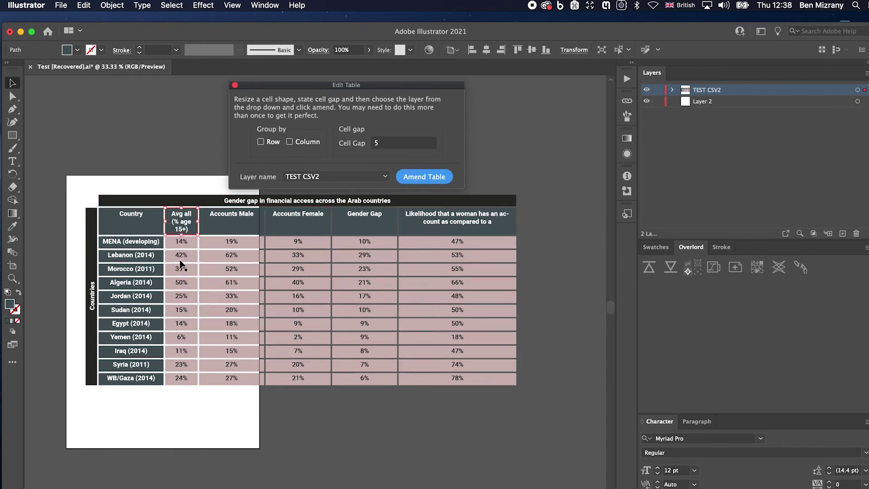
- Narrow the Accounts Male, Gender Gap and Accounts Female (82.93 pt) cells, then amend the table
left_click(262, 226)
left_click_drag(259, 222, 222, 231)
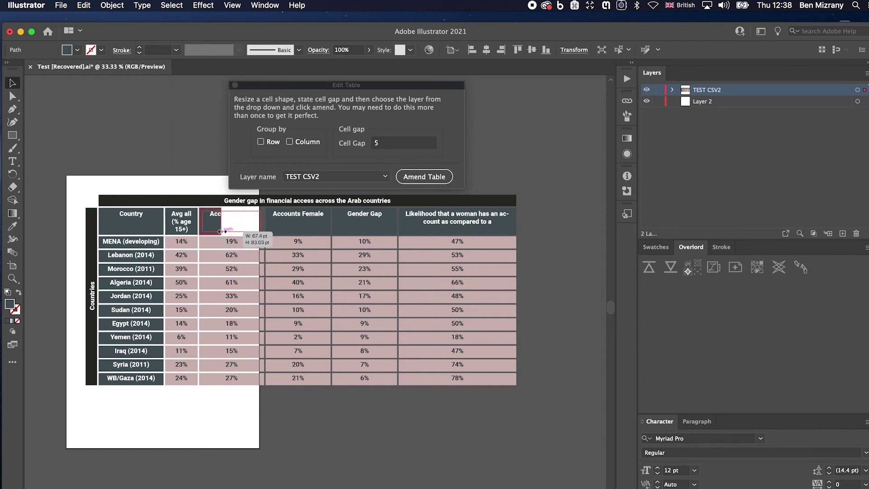
left_click(330, 230)
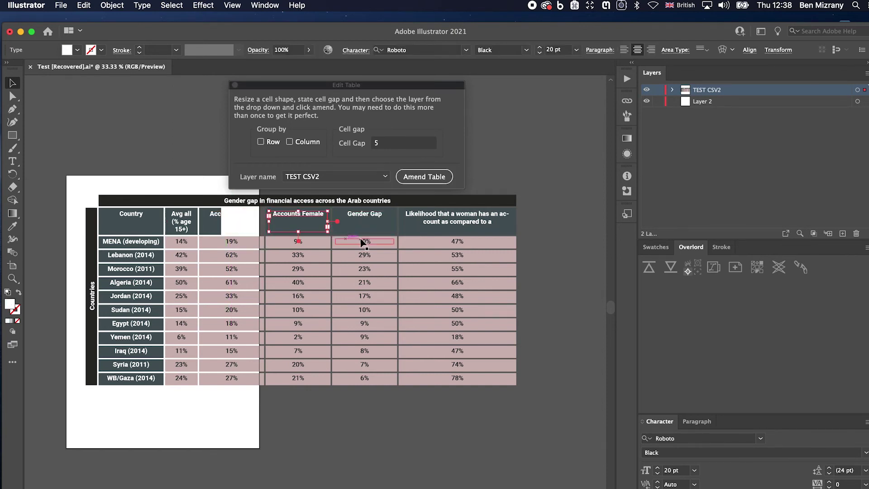
left_click(393, 243)
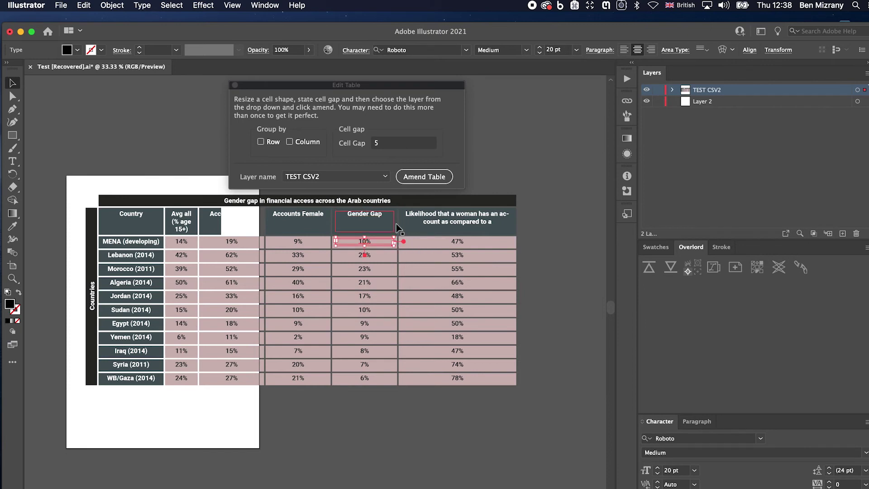
left_click(396, 337)
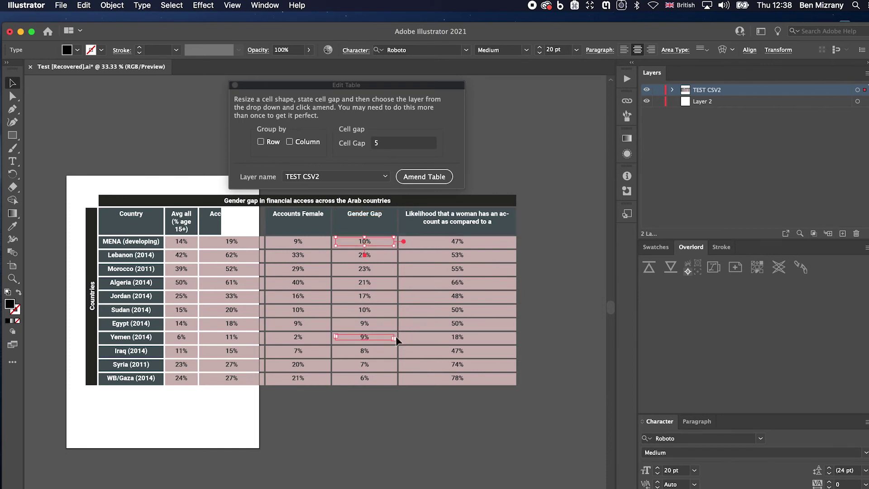
left_click(395, 360)
left_click_drag(397, 370, 357, 369)
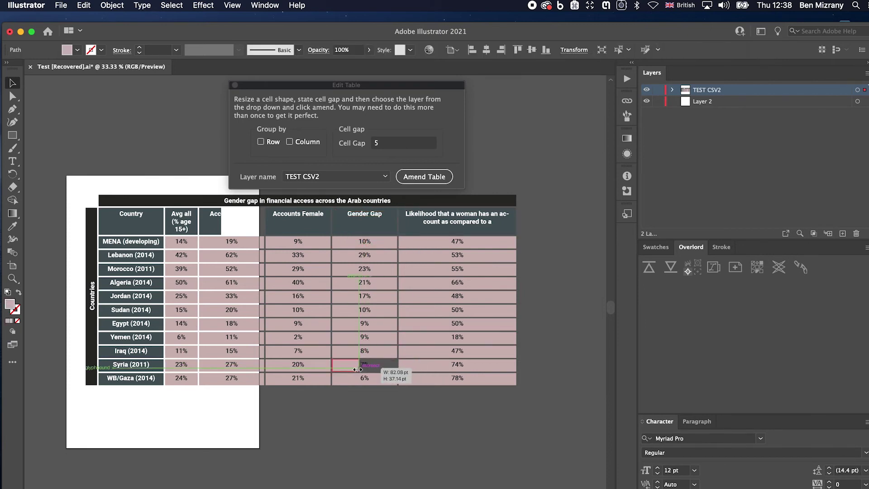
left_click(328, 311)
left_click_drag(332, 313, 293, 317)
left_click(437, 175)
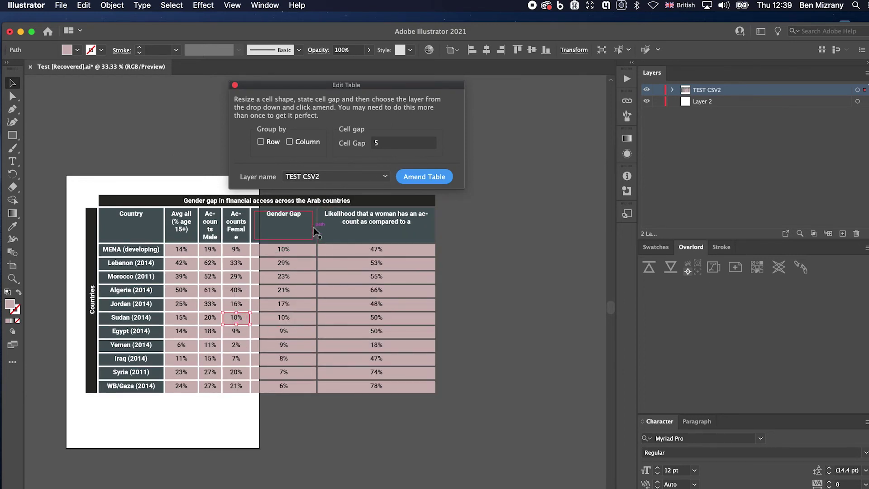
- Widen the Ac-counts Female and Gender Gap header cells and amend the table to match
left_click(250, 232)
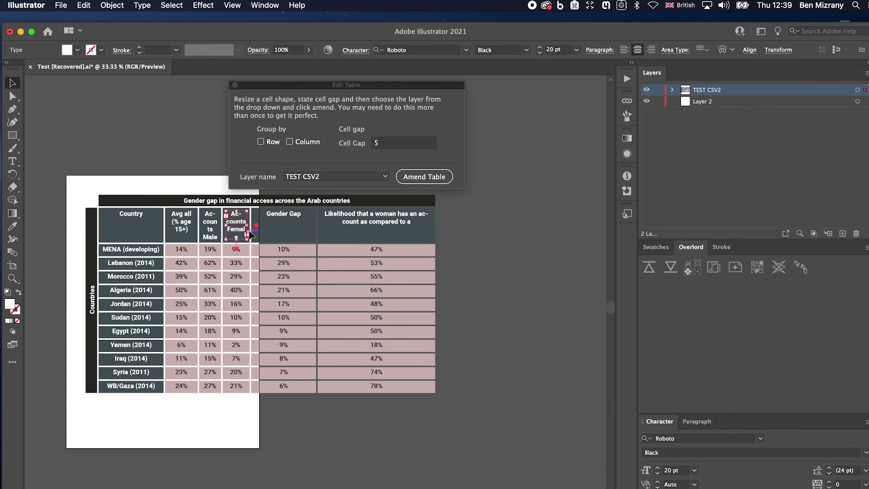
key("super+plus")
key("super+plus")
key("super+plus")
key("super+plus")
key("super+plus")
key("super+plus")
left_click(323, 245)
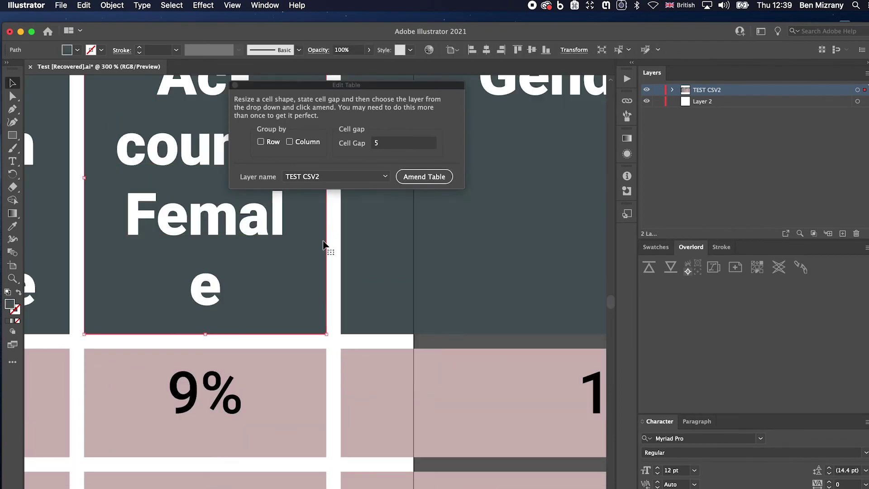
key("super+minus")
key("super+minus")
key("super+minus")
key("super+minus")
left_click_drag(324, 232, 337, 233)
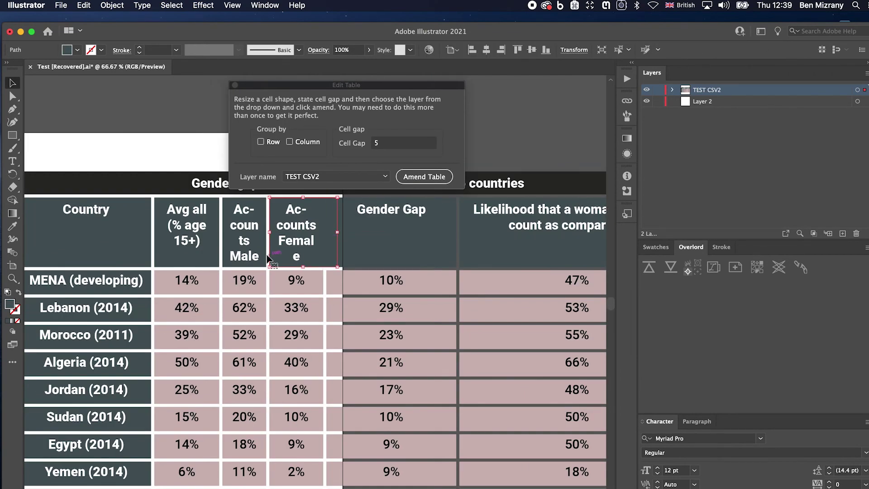
left_click(455, 234)
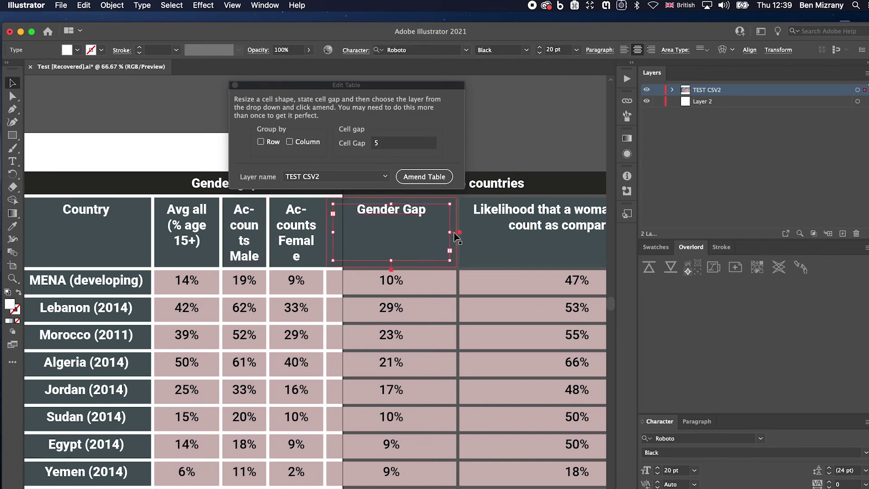
left_click_drag(456, 230, 480, 229)
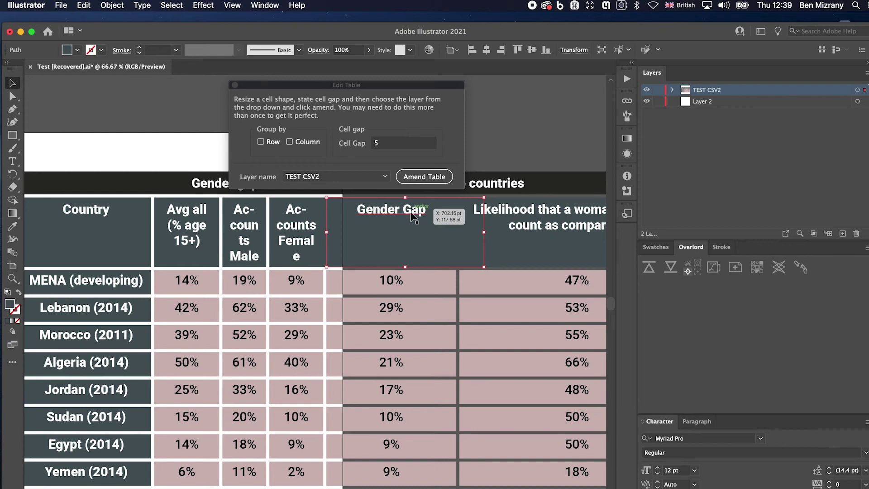
left_click(418, 181)
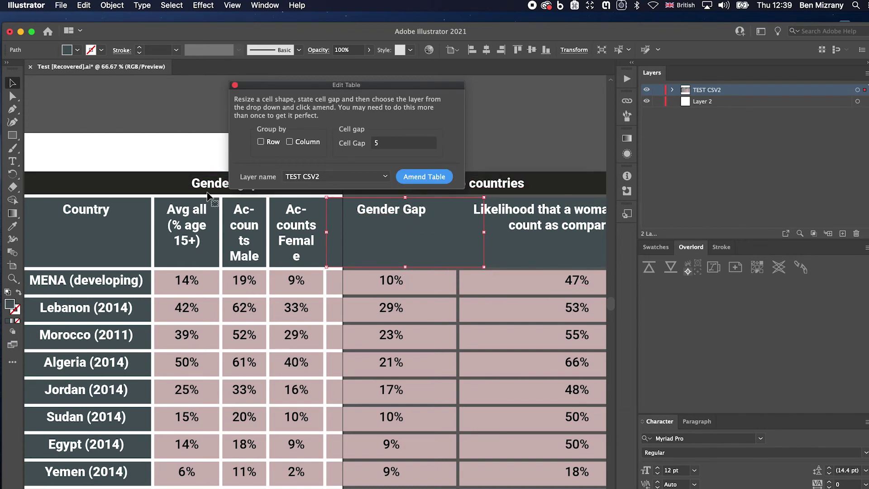
scroll(338, 250, "down", 1)
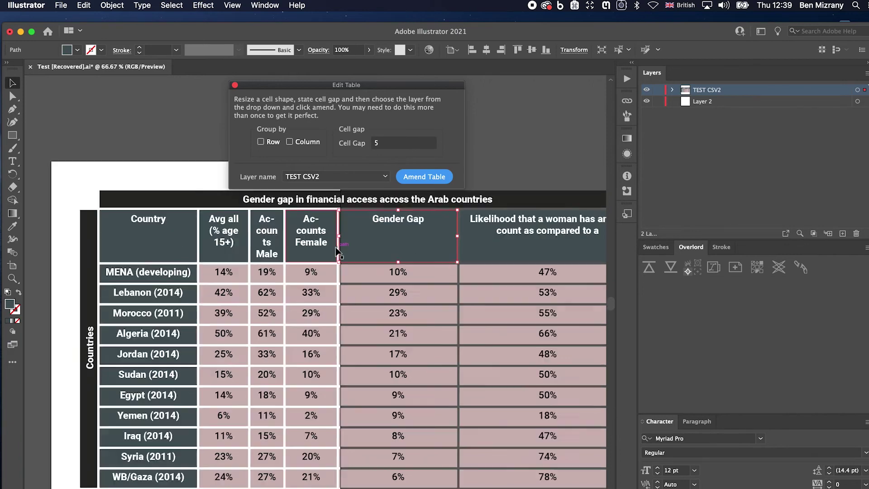
scroll(337, 250, "down", 1)
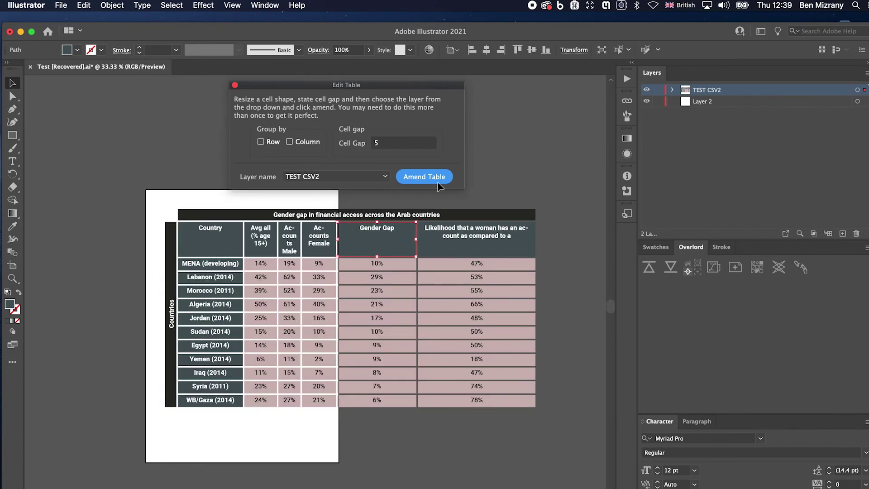
- Close the Edit Table window, expand TEST CSV2 in Layers and select the r-1_c-2 sublayer
left_click(235, 85)
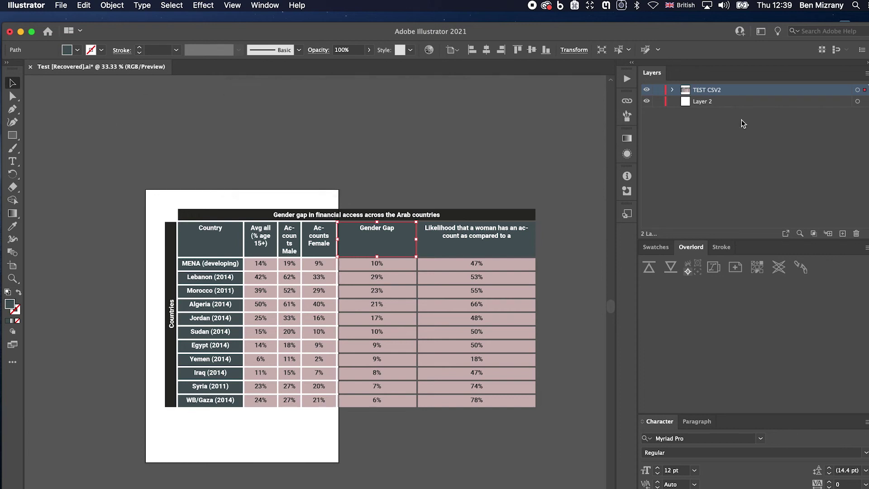
left_click(672, 90)
scroll(736, 144, "down", 2)
scroll(736, 144, "down", 15)
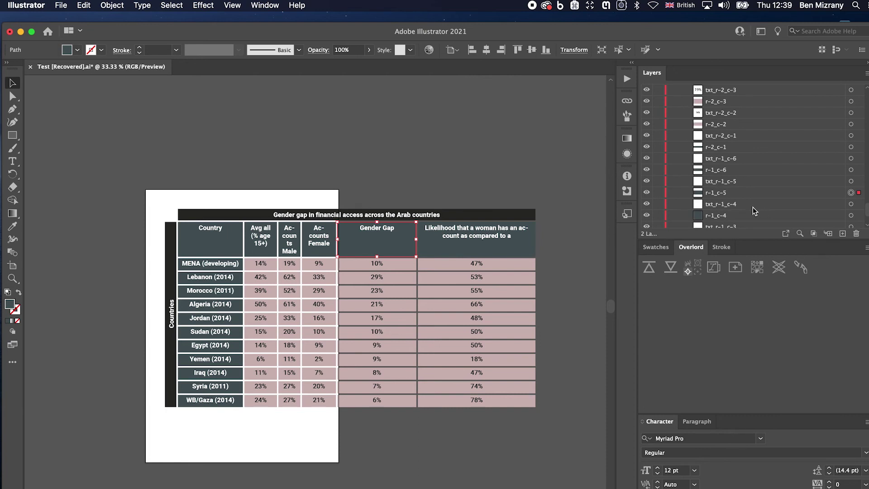
scroll(725, 190, "down", 3)
left_click(718, 193)
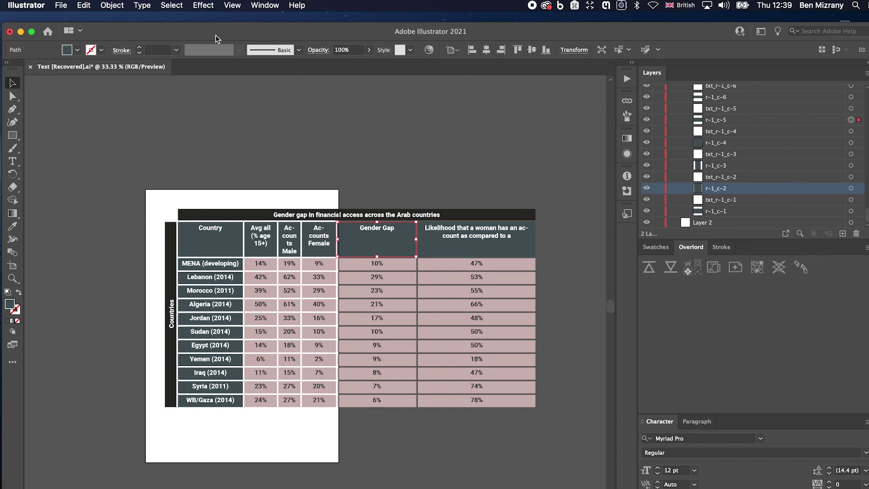
left_click(57, 5)
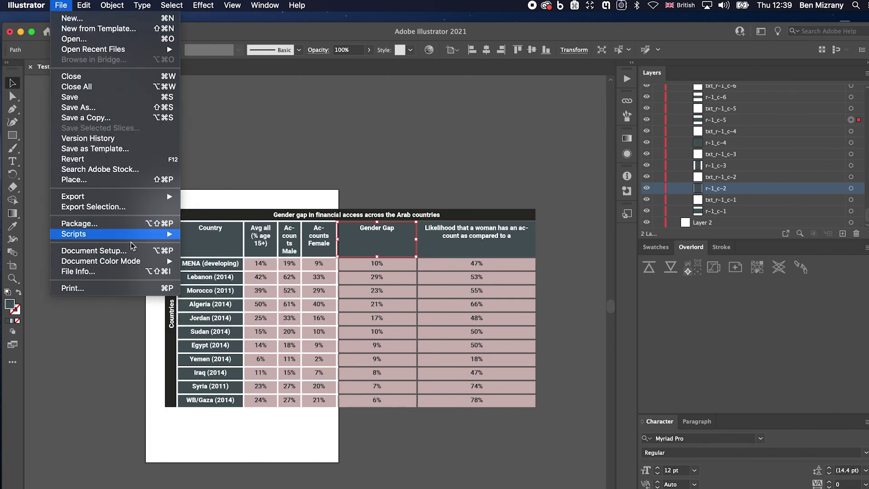
- Rerun Table_Maker's Edit Table and amend the table with Group by Column turned on
mouse_move(132, 235)
left_click(228, 297)
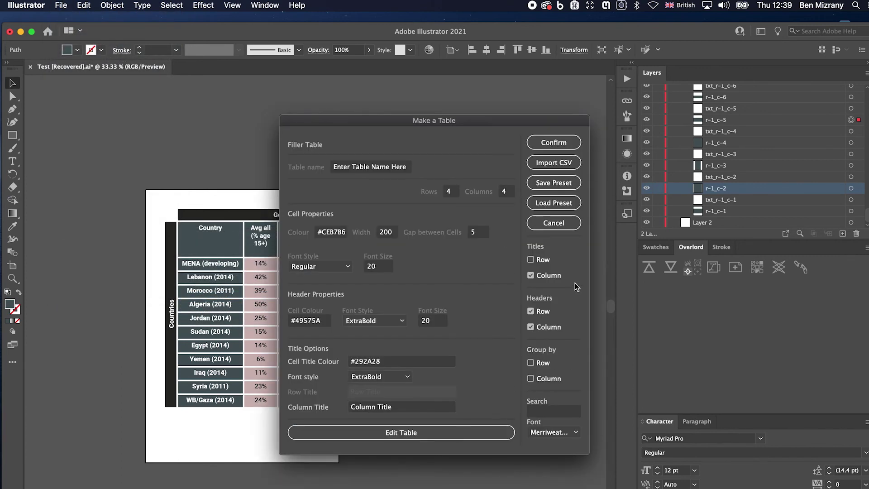
left_click(404, 433)
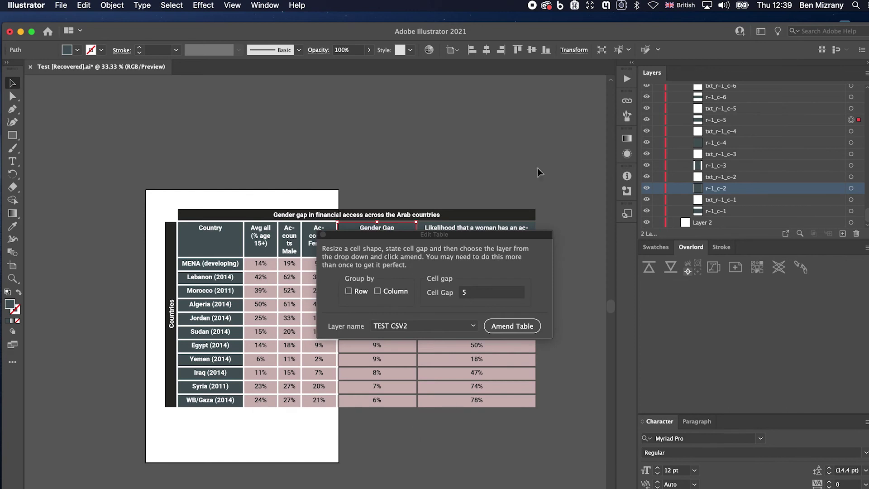
left_click_drag(398, 237, 376, 105)
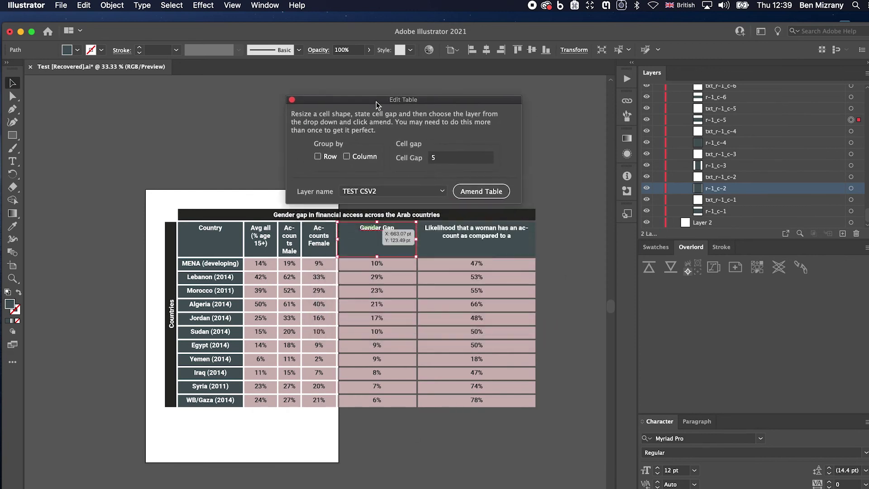
left_click(347, 156)
left_click(488, 193)
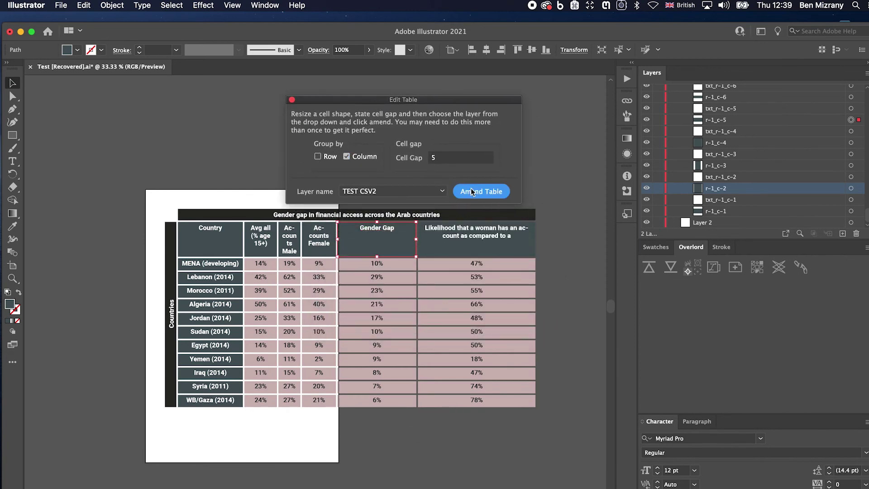
- Check the Female, Avg all, Country, Male and Gender Gap column groups, then switch grouping to rows
left_click(865, 135)
left_click(865, 158)
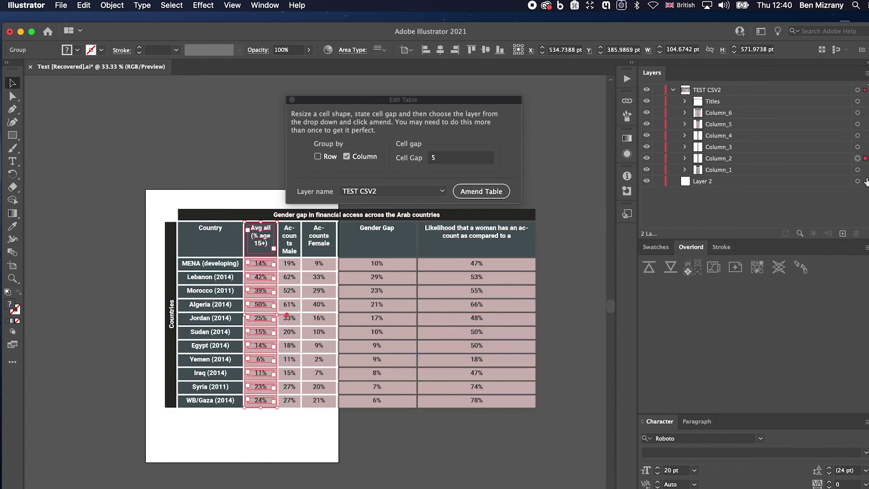
left_click(866, 169)
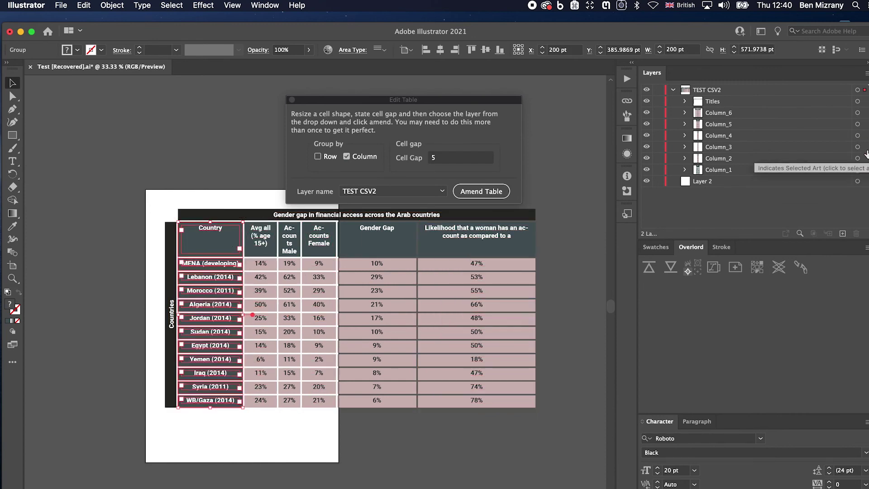
left_click(865, 147)
left_click(865, 124)
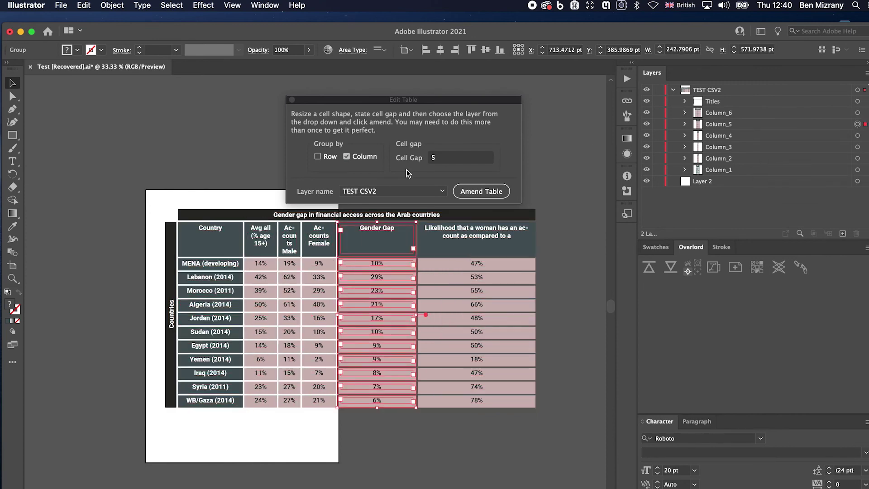
left_click(318, 156)
left_click(347, 157)
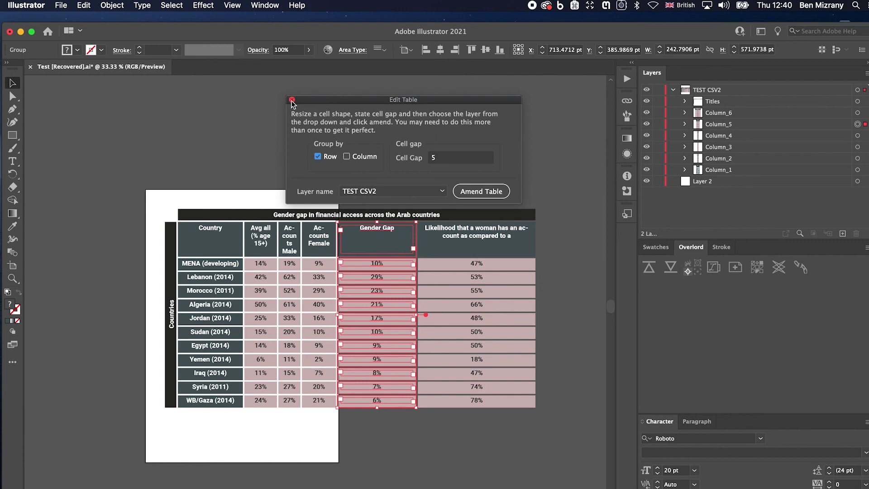
key("super+Tab")
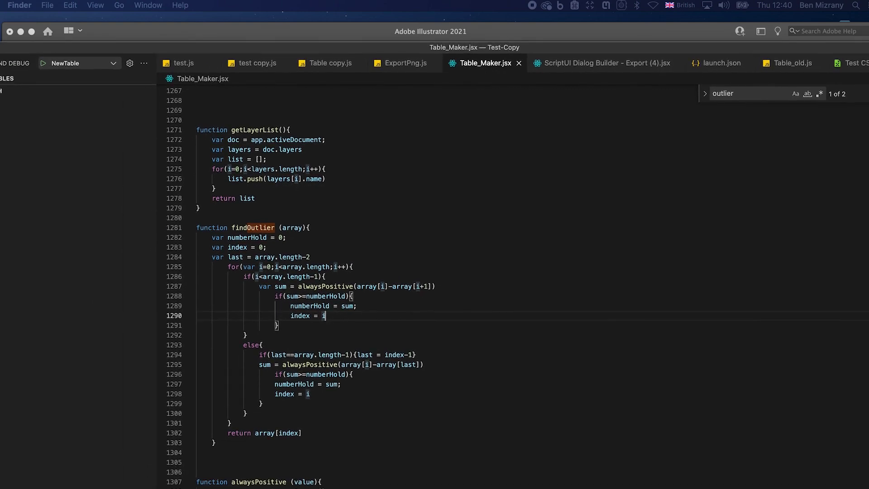
- Bring VS Code forward, resize its window, and scroll Table_Maker.jsx to findOutlier near line 1290
left_click(751, 68)
left_click_drag(751, 67, 703, 66)
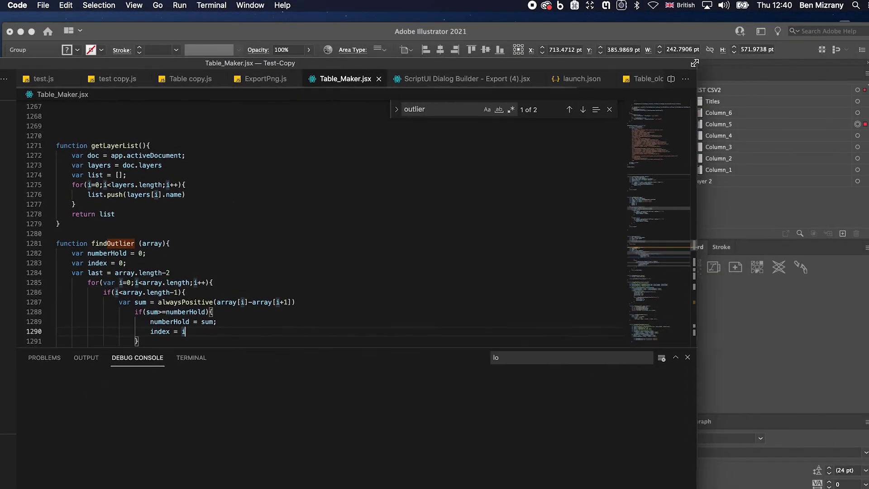
double_click(578, 67)
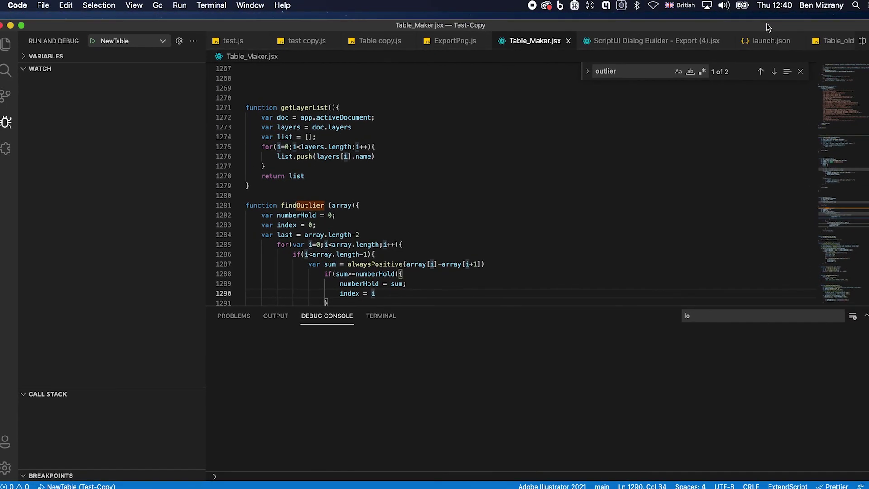
double_click(765, 24)
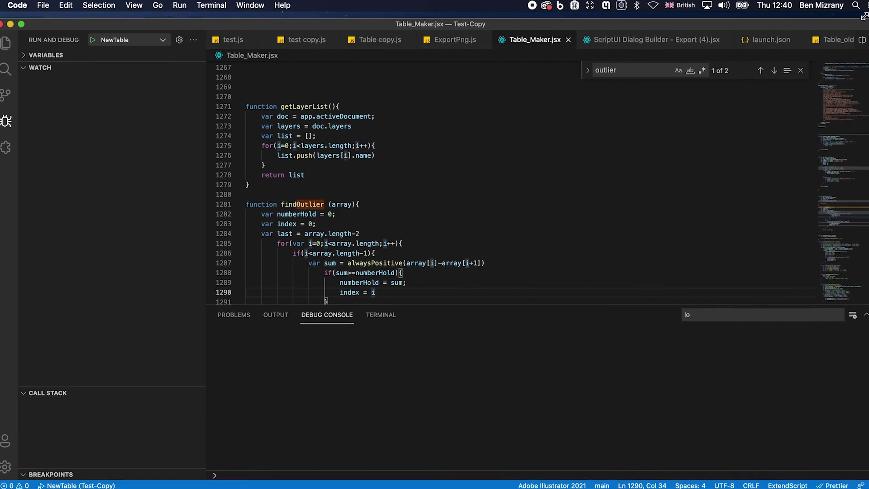
scroll(412, 171, "down", 15)
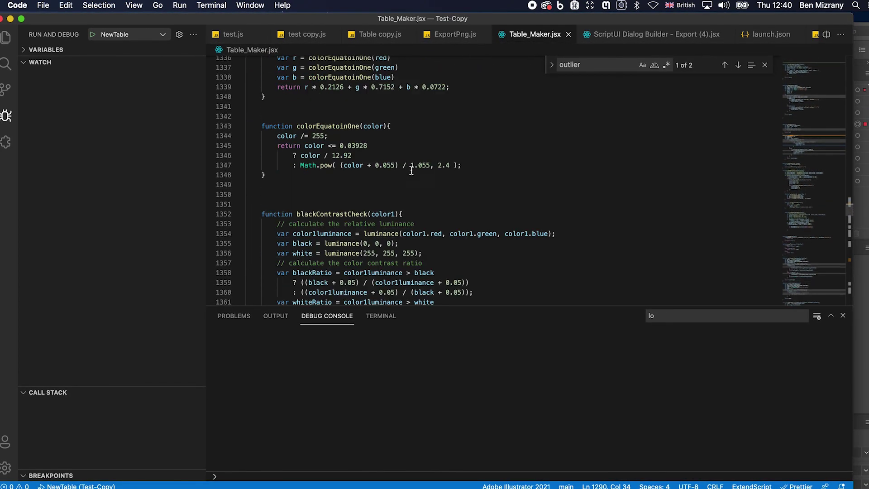
left_click_drag(850, 204, 806, 192)
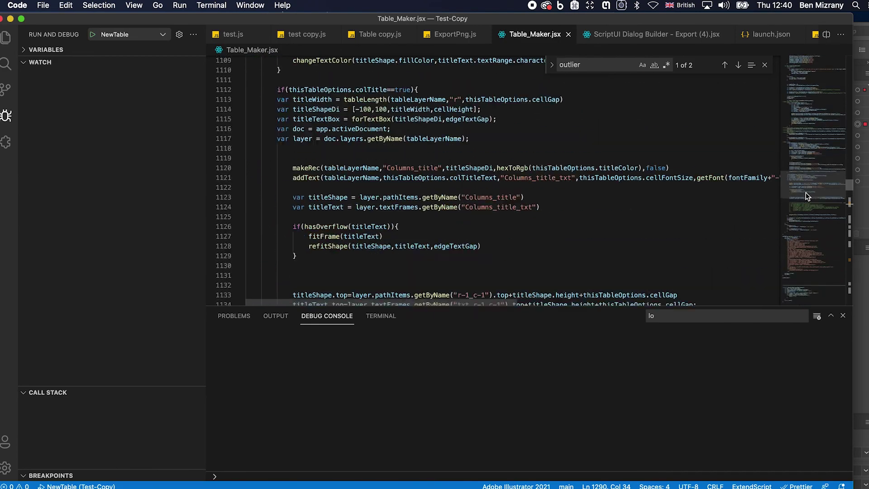
scroll(806, 195, "down", 15)
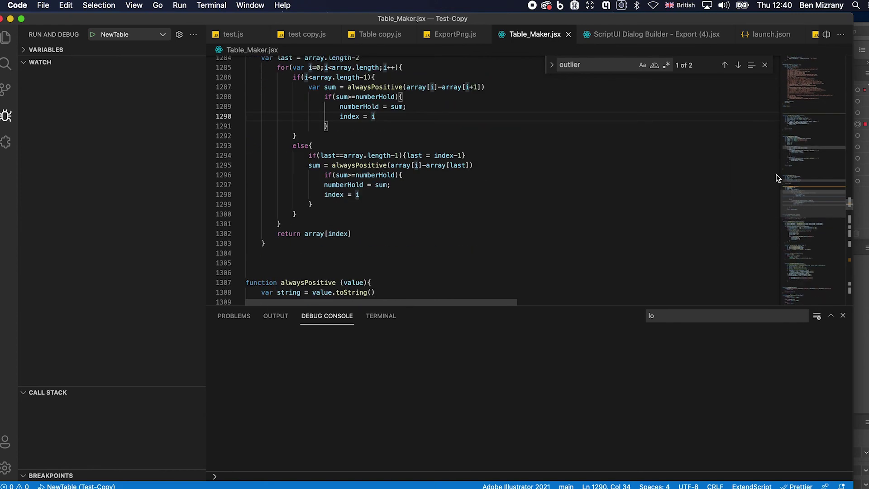